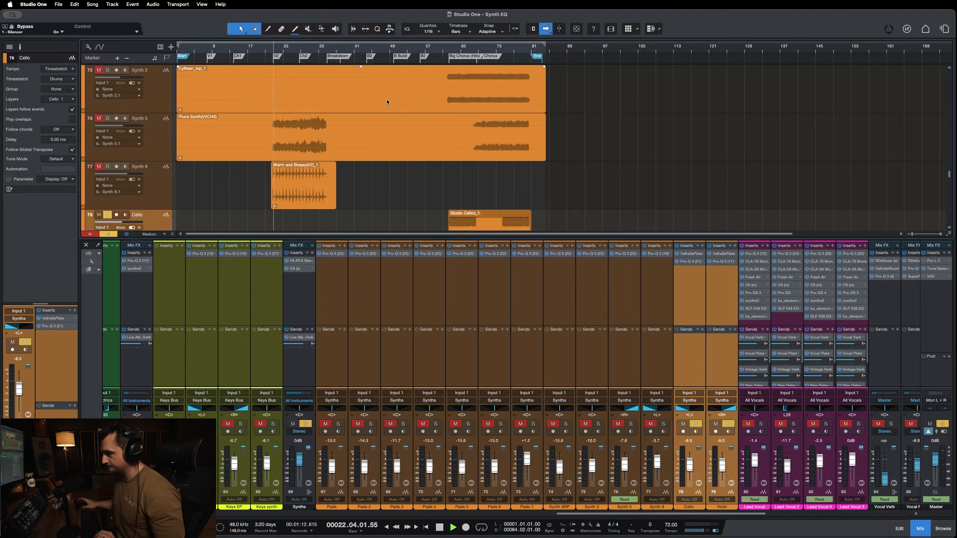
Solo the Synths bus and play the song through the second verse while viewing the pad and synth tracks.
{"action": "key", "text": "space"}
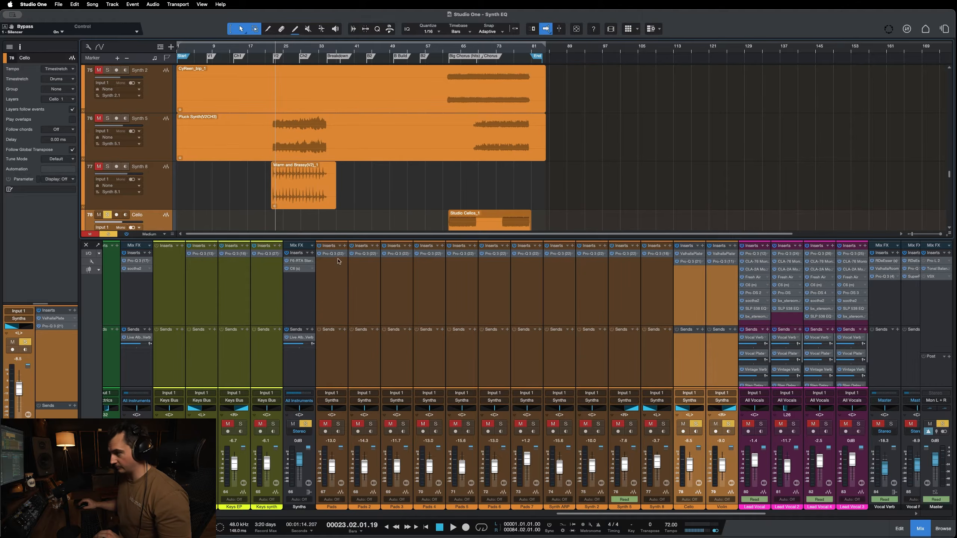
{"action": "left_click", "coordinate": [307, 355]}
{"action": "key", "text": "s"}
{"action": "key", "text": "s"}
{"action": "key", "text": "space"}
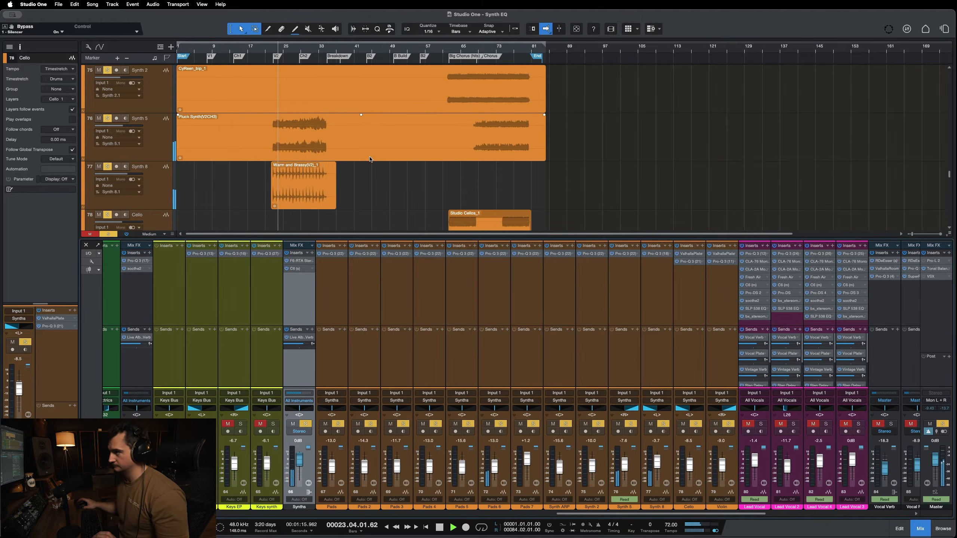
{"action": "scroll", "coordinate": [320, 166], "scroll_direction": "up", "scroll_amount": 5}
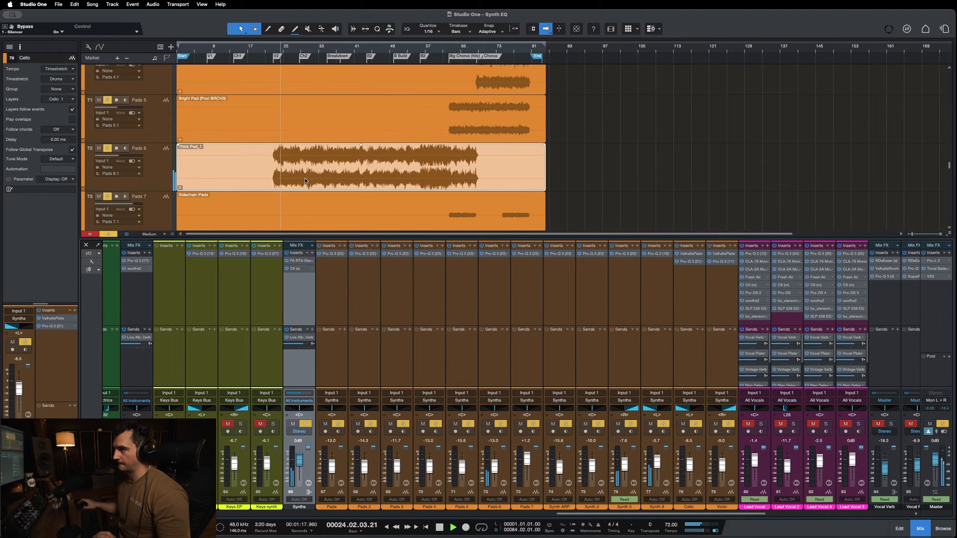
{"action": "scroll", "coordinate": [309, 170], "scroll_direction": "down", "scroll_amount": 5}
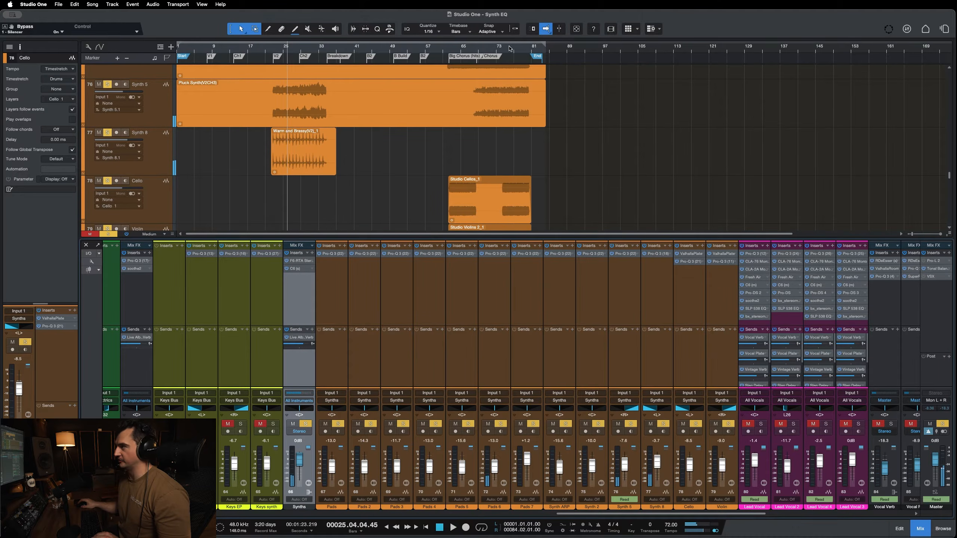
Play the soloed synths from around bar 75 in the final chorus, then stop playback.
{"action": "left_click", "coordinate": [510, 49]}
{"action": "key", "text": "space"}
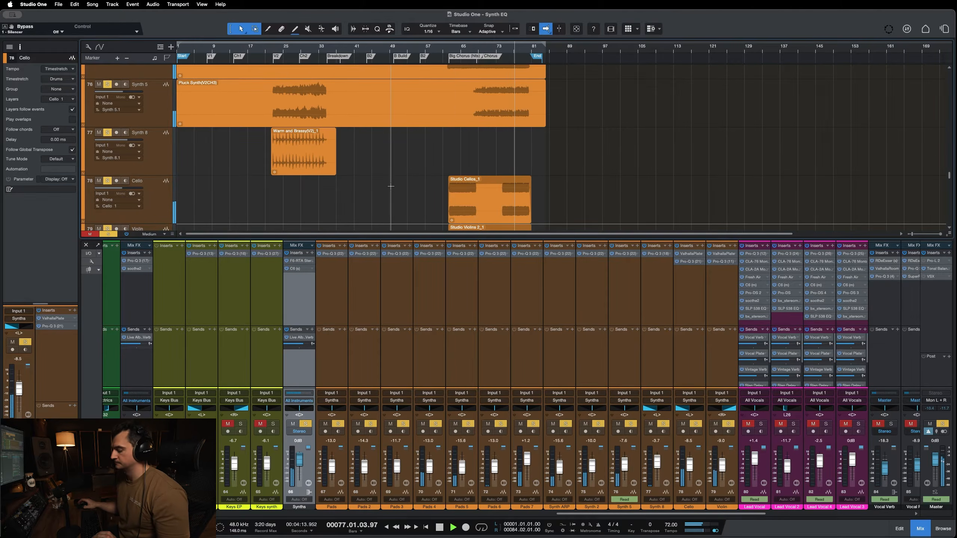
{"action": "left_click", "coordinate": [519, 178]}
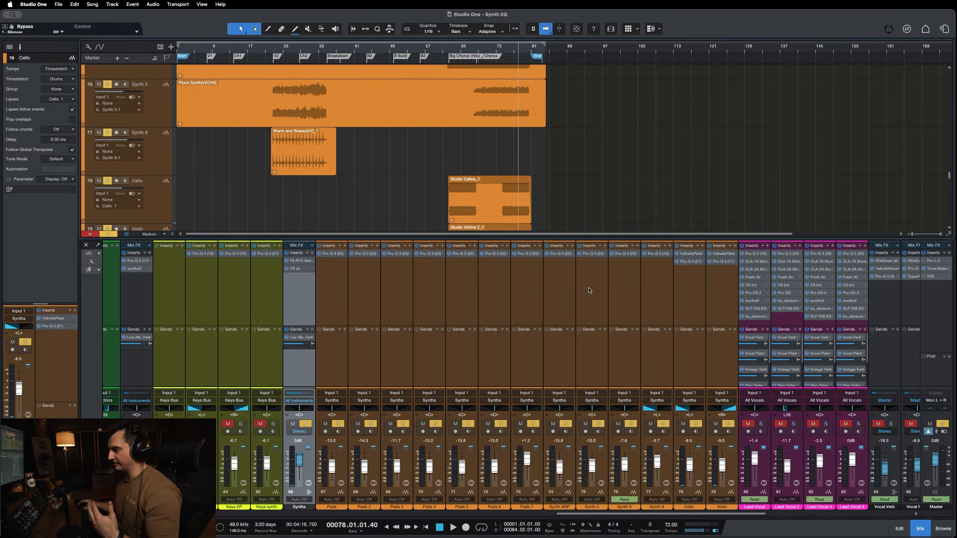
Open the Pro-Q 3 on the Pads channel, review its low-cut curve and close it.
{"action": "left_click", "coordinate": [343, 296]}
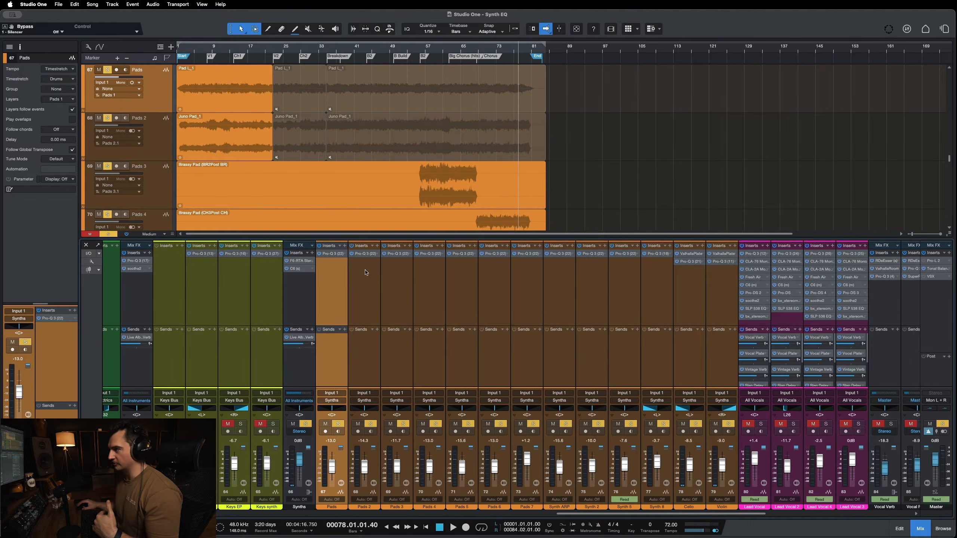
{"action": "left_click", "coordinate": [336, 255]}
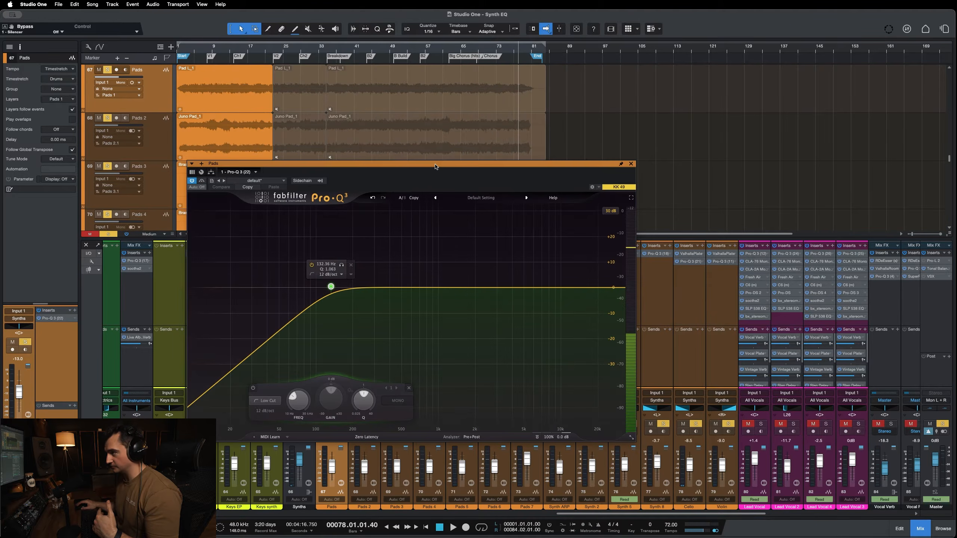
{"action": "left_click_drag", "start_coordinate": [437, 166], "coordinate": [505, 135]}
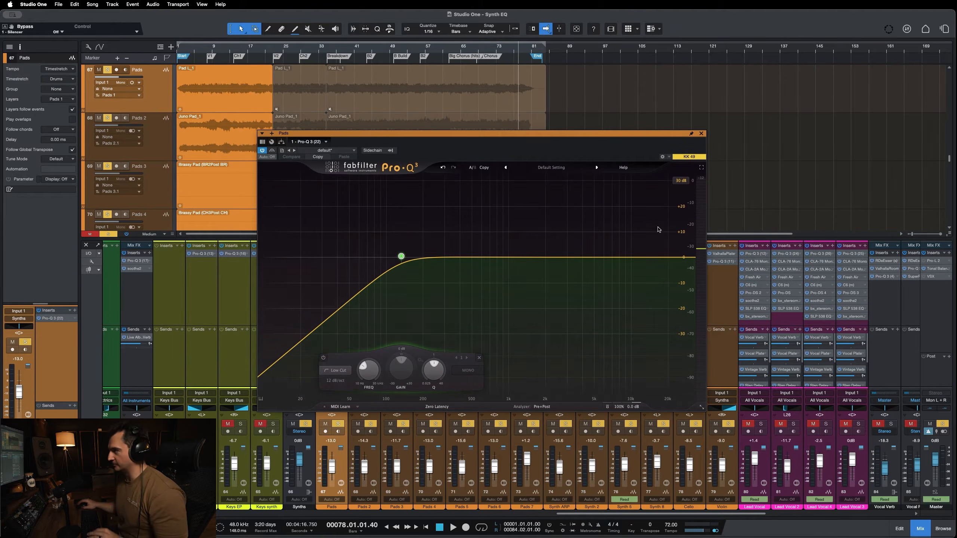
{"action": "left_click", "coordinate": [701, 133]}
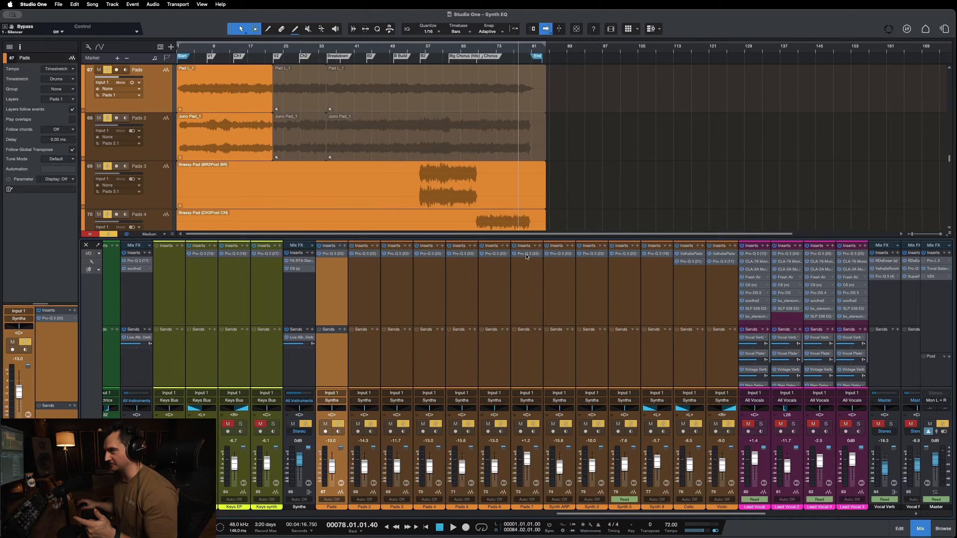
Review the Pro-Q 3 curves on the Pads 7 and Pads 2 channels, closing each plug-in window.
{"action": "left_click", "coordinate": [526, 254]}
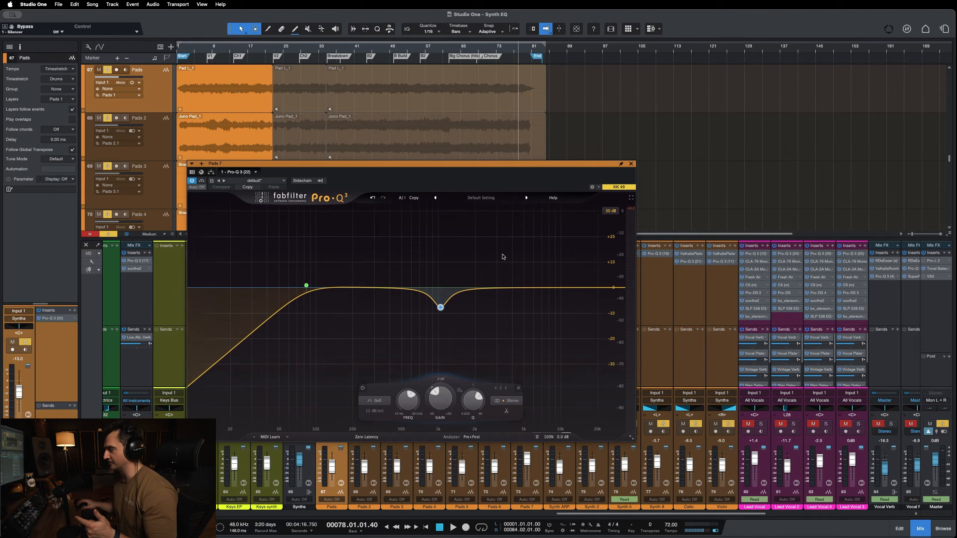
{"action": "left_click_drag", "start_coordinate": [455, 164], "coordinate": [521, 210]}
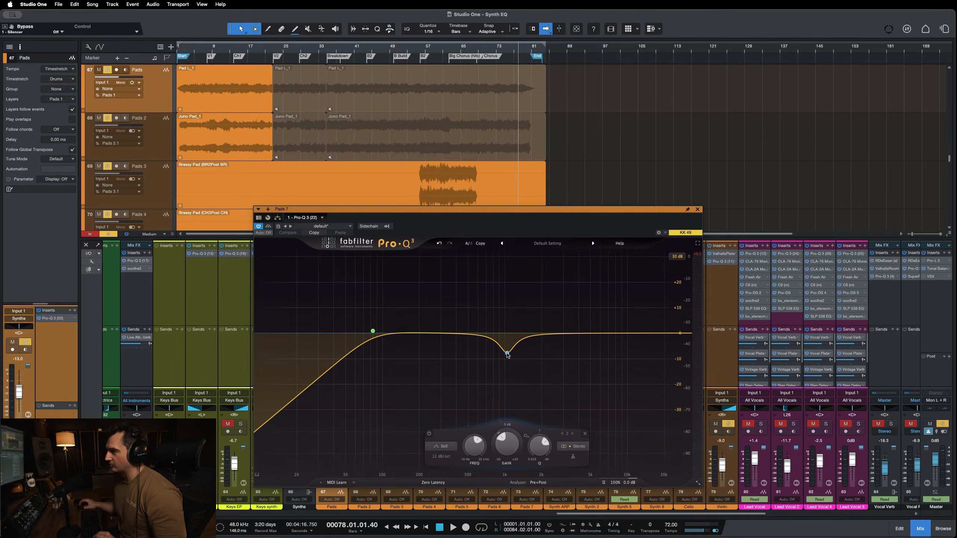
{"action": "left_click_drag", "start_coordinate": [531, 210], "coordinate": [380, 142]}
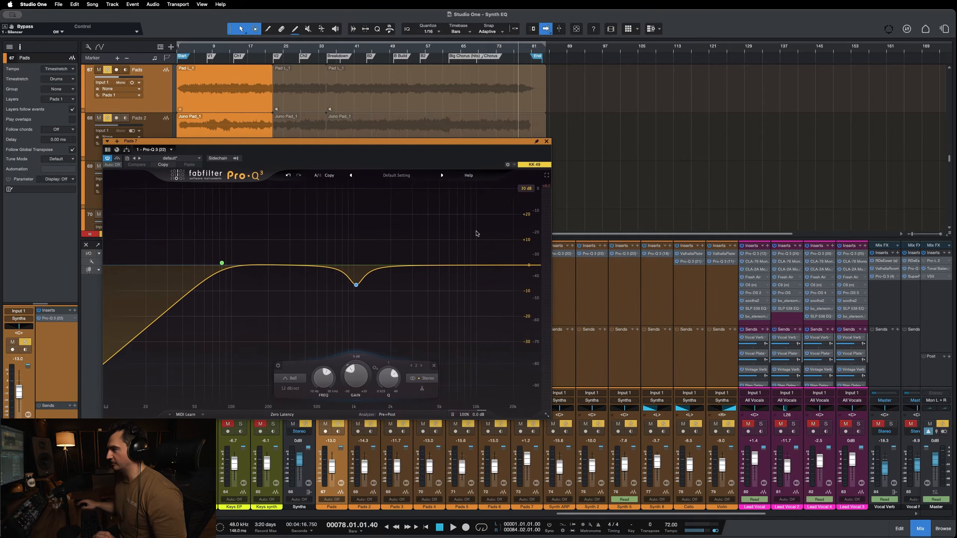
{"action": "left_click", "coordinate": [543, 134]}
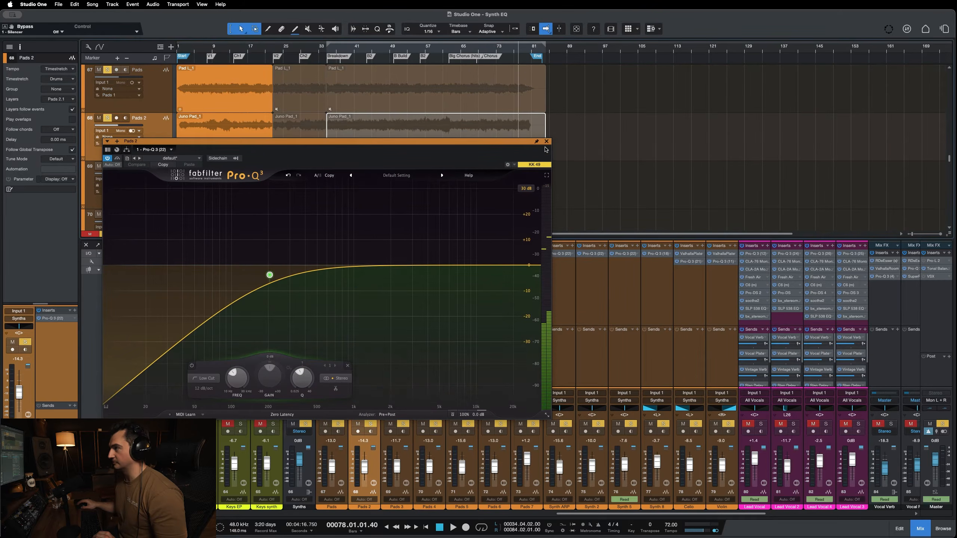
{"action": "left_click_drag", "start_coordinate": [304, 163], "coordinate": [330, 176]}
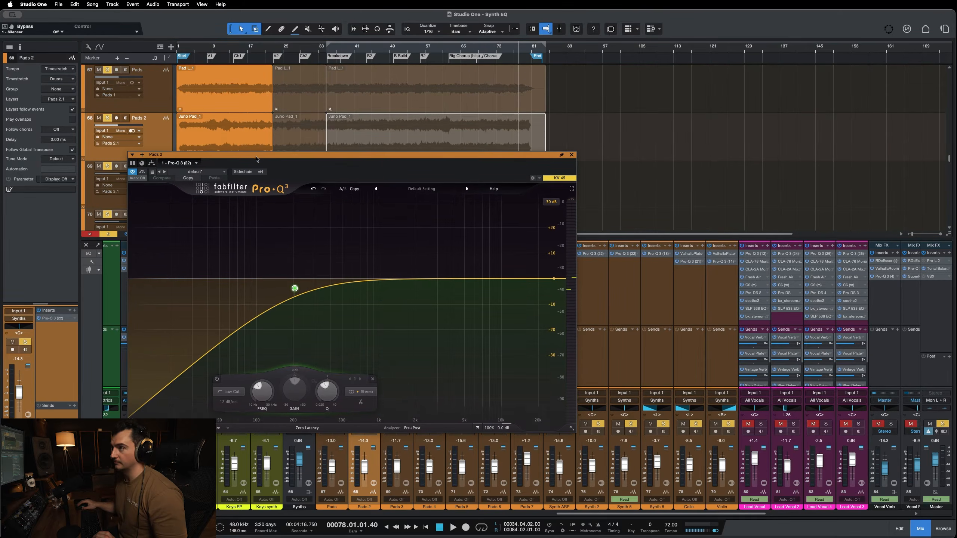
{"action": "left_click", "coordinate": [571, 154]}
Open the Pro-Q 3 on the Synth 2 channel, review its low cut and close it.
{"action": "left_click", "coordinate": [588, 261]}
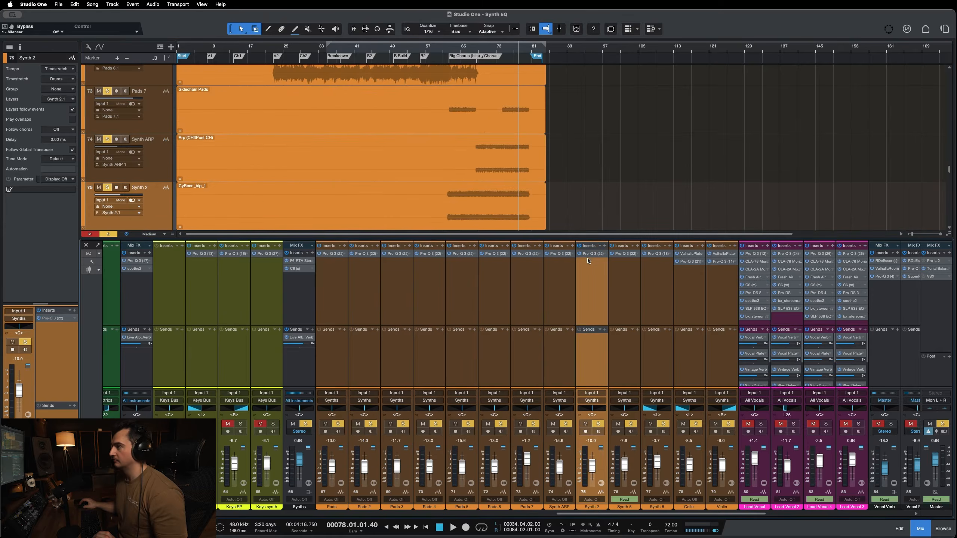
{"action": "left_click", "coordinate": [590, 255]}
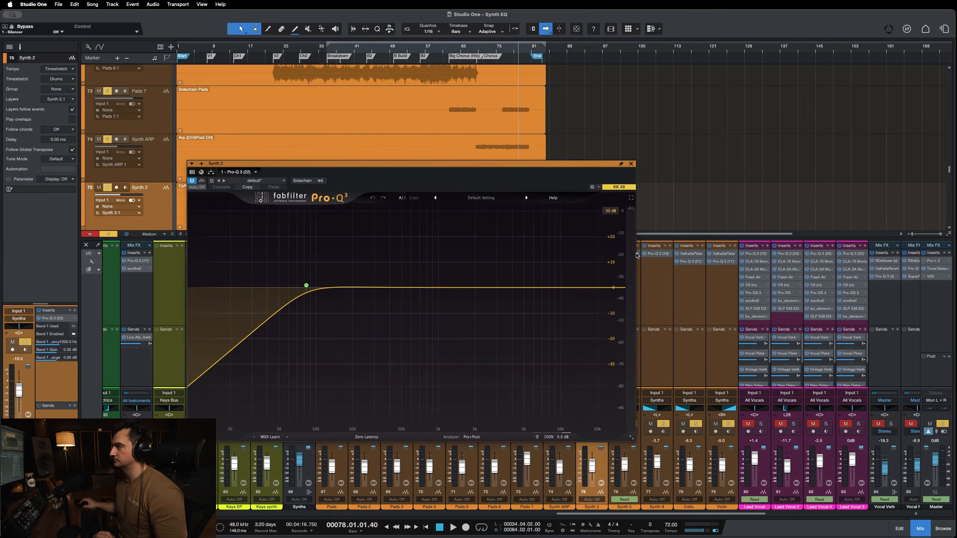
{"action": "left_click", "coordinate": [631, 163]}
Open the Pro-Q 3 on the Synth 5 channel and solo that track, keeping the arrangement in view.
{"action": "left_click", "coordinate": [623, 255]}
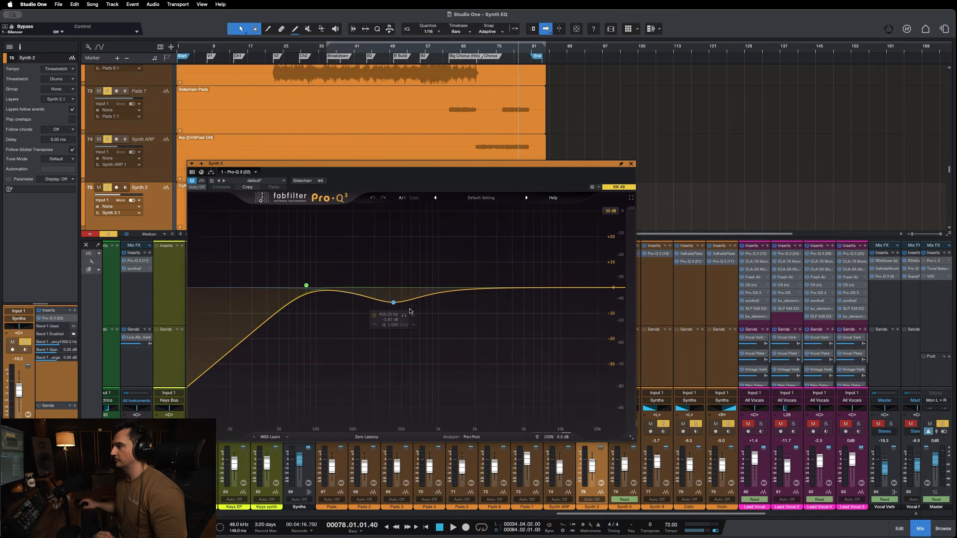
{"action": "left_click_drag", "start_coordinate": [347, 172], "coordinate": [294, 129]}
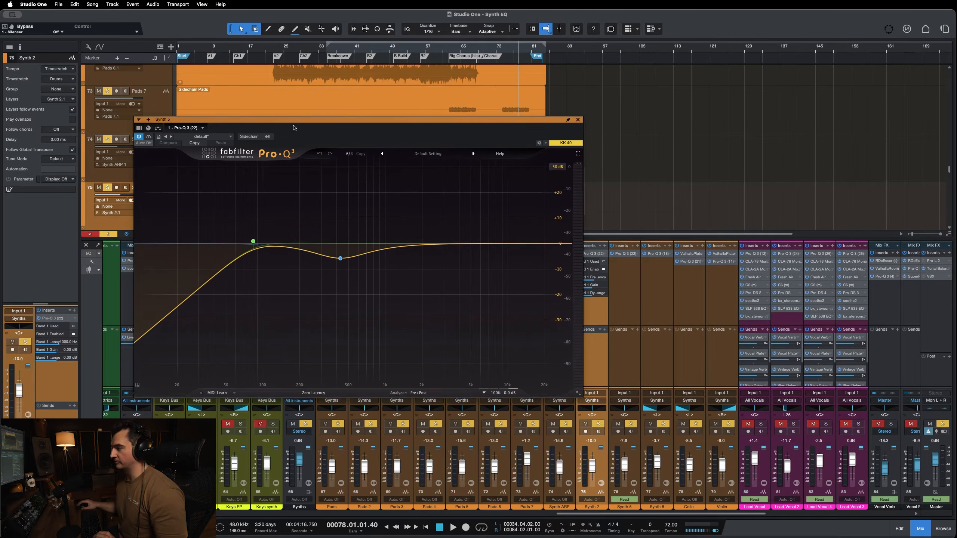
{"action": "left_click", "coordinate": [625, 361]}
{"action": "key", "text": "s"}
{"action": "left_click_drag", "start_coordinate": [344, 134], "coordinate": [403, 267]}
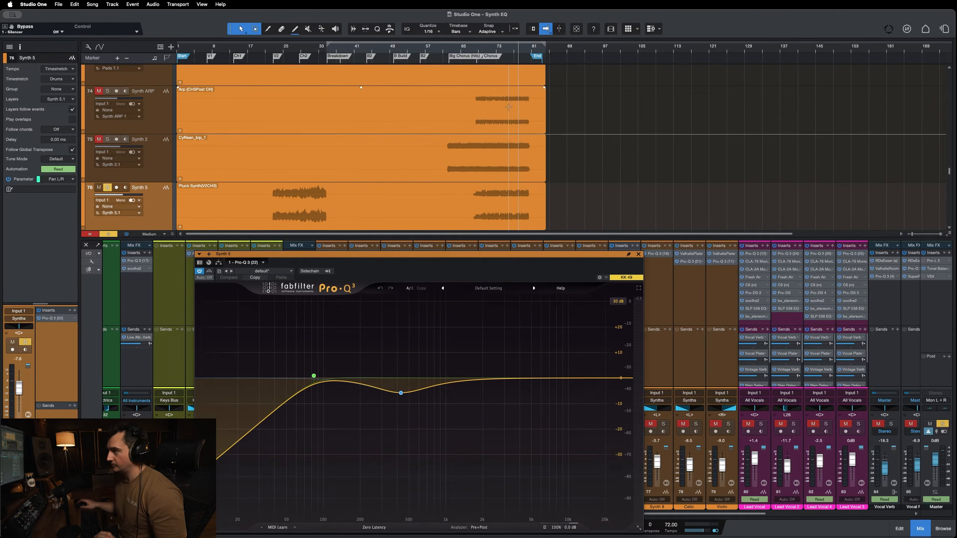
Play the soloed Synth 5 from around bar 73 with its Pro-Q 3 analyzer in view.
{"action": "scroll", "coordinate": [452, 159], "scroll_direction": "down", "scroll_amount": 2}
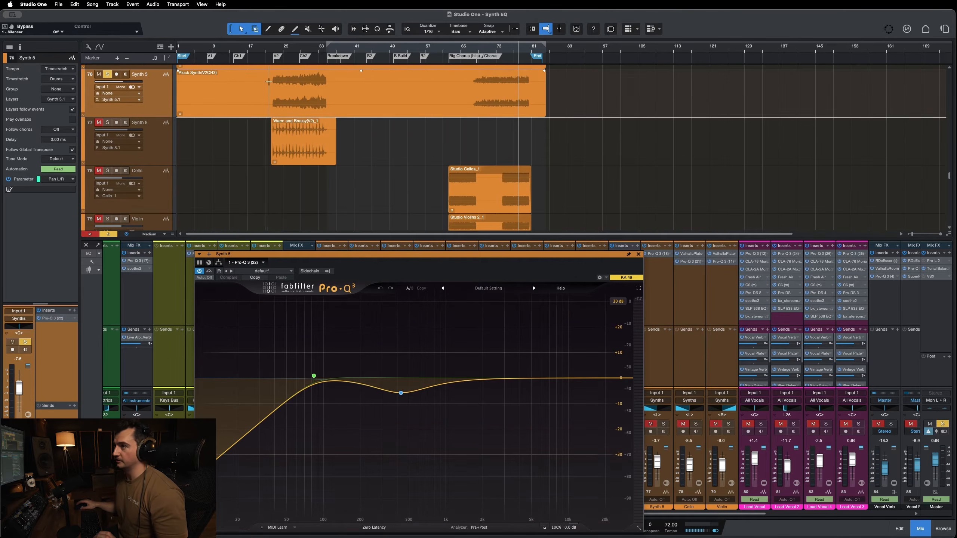
{"action": "scroll", "coordinate": [277, 101], "scroll_direction": "up", "scroll_amount": 1}
{"action": "left_click", "coordinate": [287, 50]}
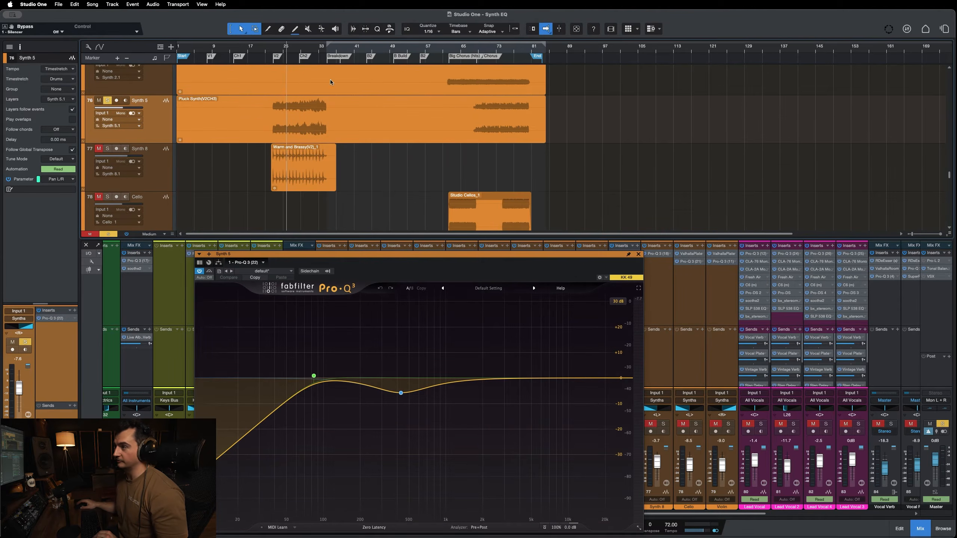
{"action": "left_click", "coordinate": [492, 49]}
{"action": "key", "text": "space"}
{"action": "left_click_drag", "start_coordinate": [485, 256], "coordinate": [489, 157]}
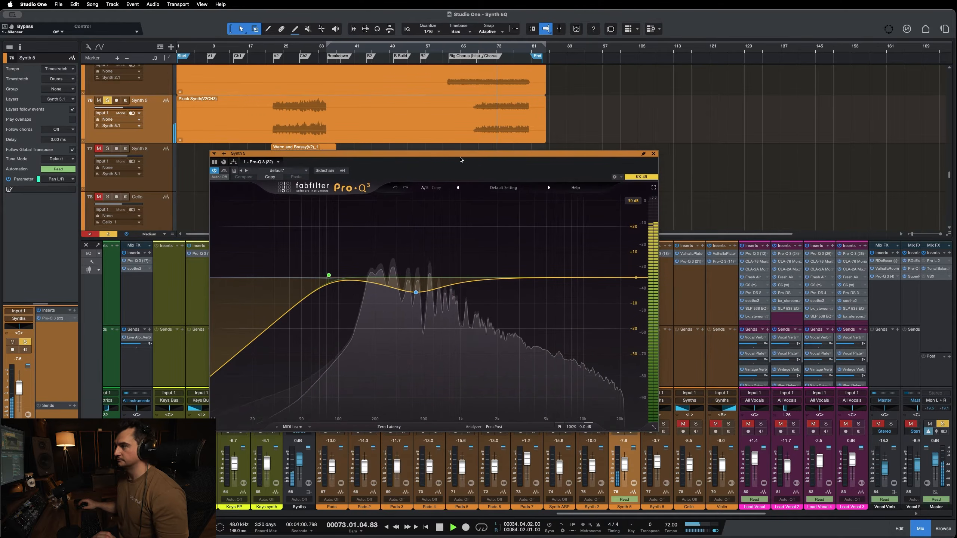
Compare the Synth 5 signal in the second verse and chorus with the final chorus, then stop playback.
{"action": "left_click", "coordinate": [282, 29]}
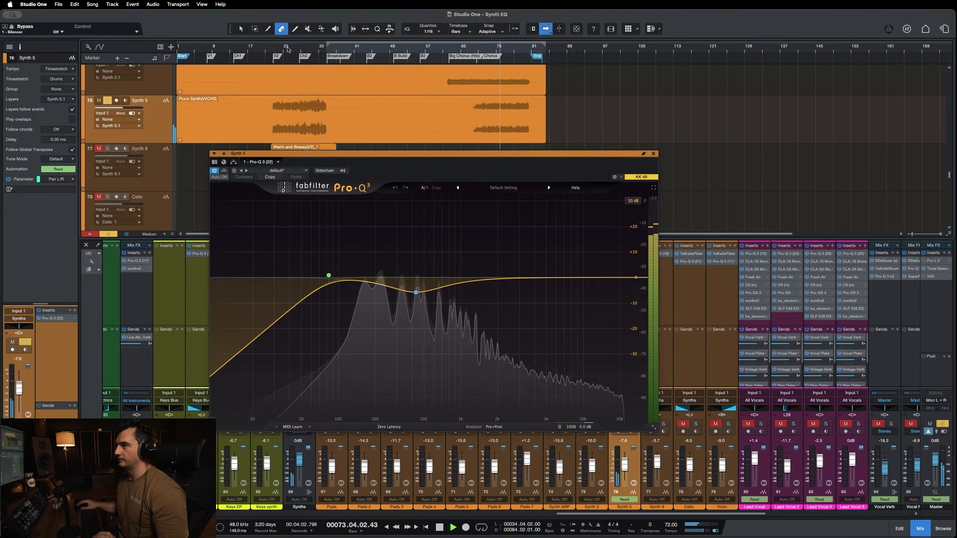
{"action": "left_click", "coordinate": [287, 48]}
{"action": "left_click", "coordinate": [315, 50]}
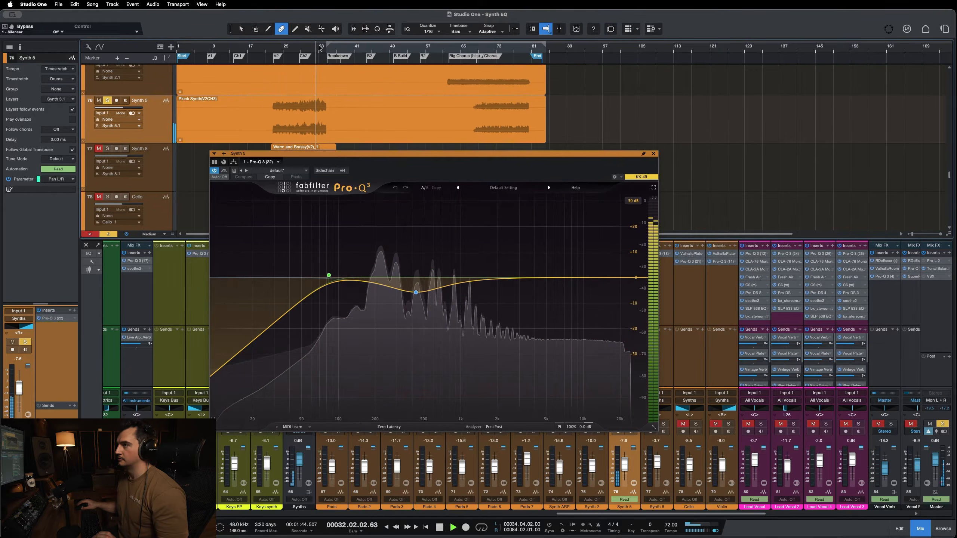
{"action": "left_click", "coordinate": [497, 49]}
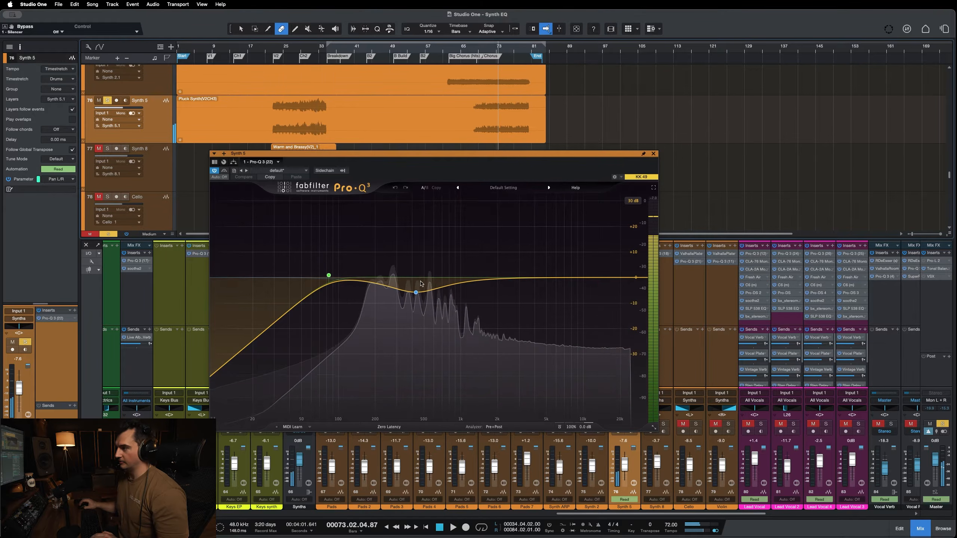
{"action": "key", "text": "space"}
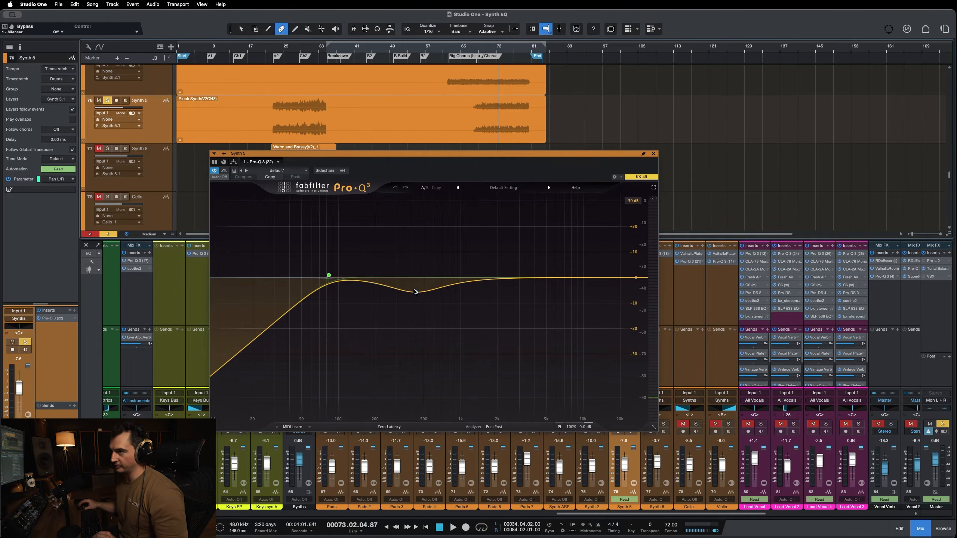
Set the gain of Synth 5's 430 Hz bell band to about -4.9 dB during playback.
{"action": "left_click", "coordinate": [416, 293]}
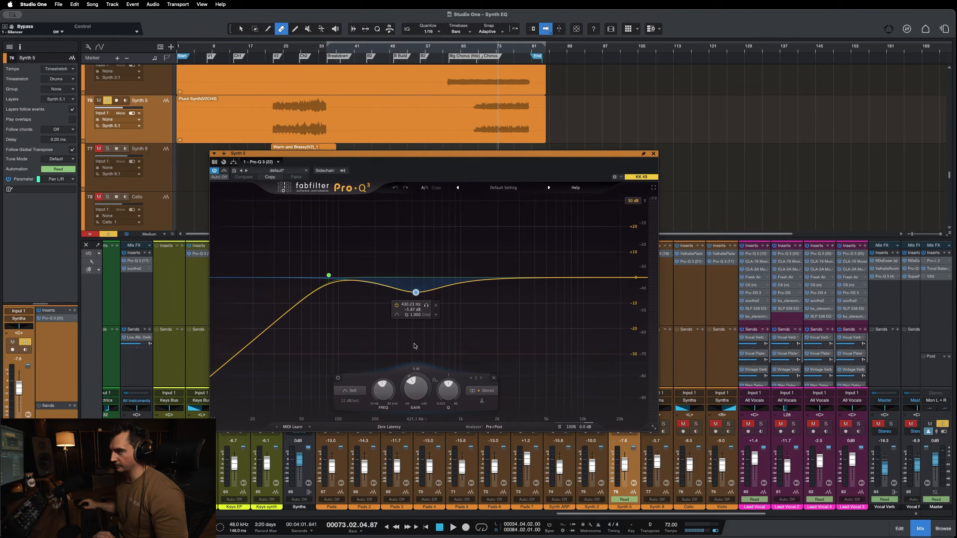
{"action": "key", "text": "space"}
{"action": "left_click_drag", "start_coordinate": [420, 392], "coordinate": [373, 428]}
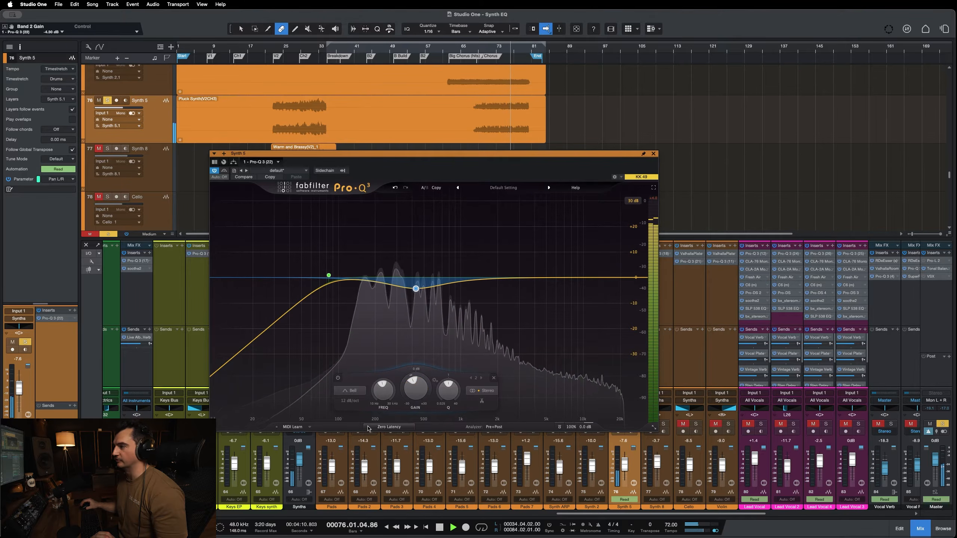
Compare Synth 5 with the Pro-Q 3 bypassed and active, then close the plug-in and unsolo the track.
{"action": "left_click", "coordinate": [224, 170]}
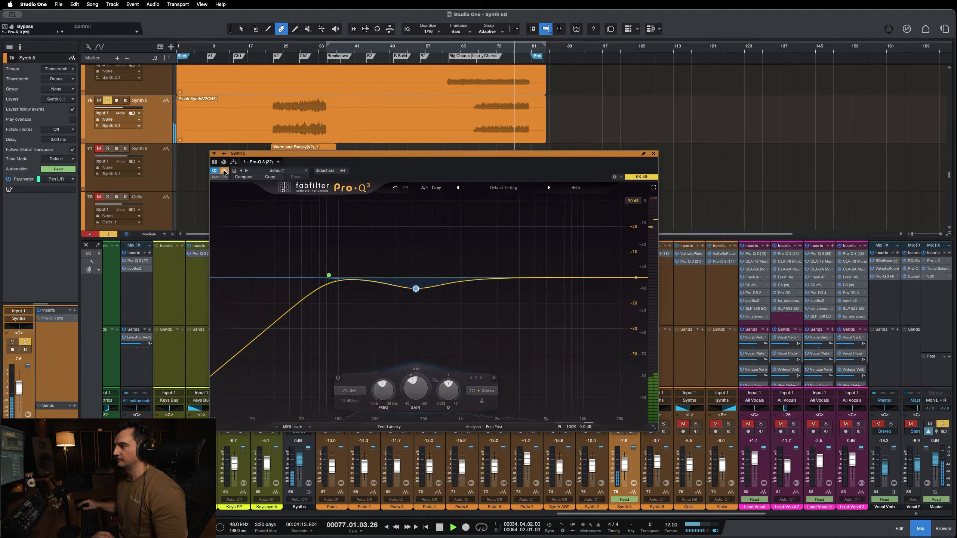
{"action": "left_click", "coordinate": [225, 170]}
{"action": "left_click", "coordinate": [654, 154]}
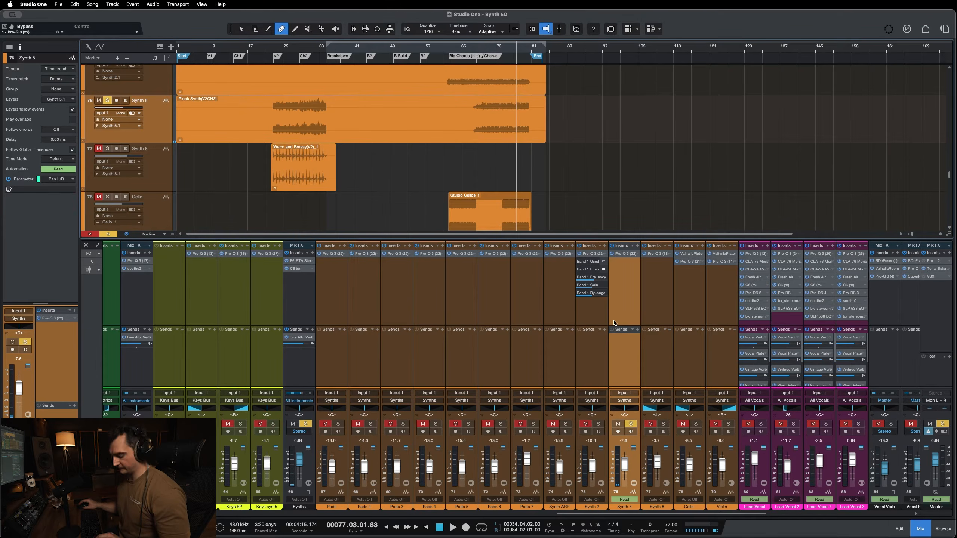
{"action": "key", "text": "s"}
Review in turn the Pro-Q 3 low cuts on the Synth 2, Synth ARP and Pads 6 channels.
{"action": "double_click", "coordinate": [588, 257]}
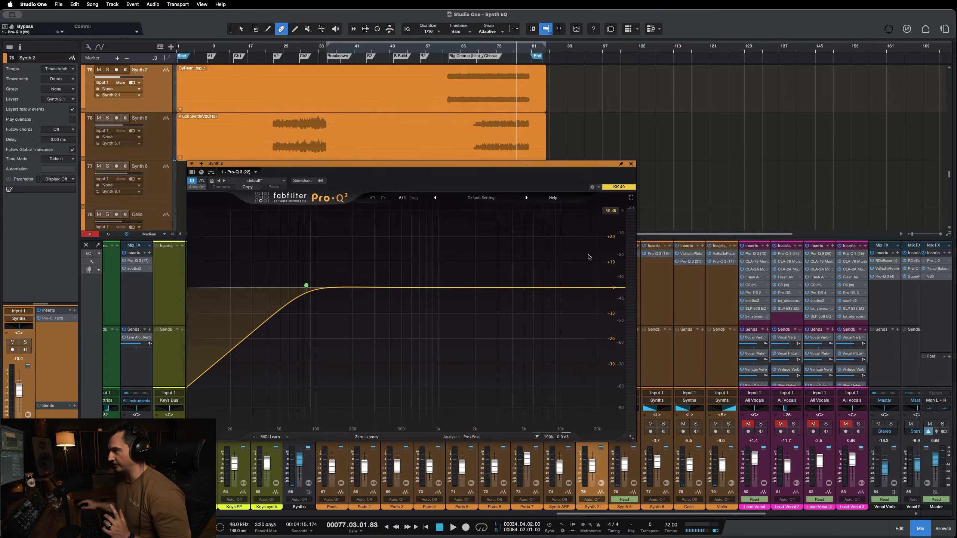
{"action": "left_click", "coordinate": [633, 164]}
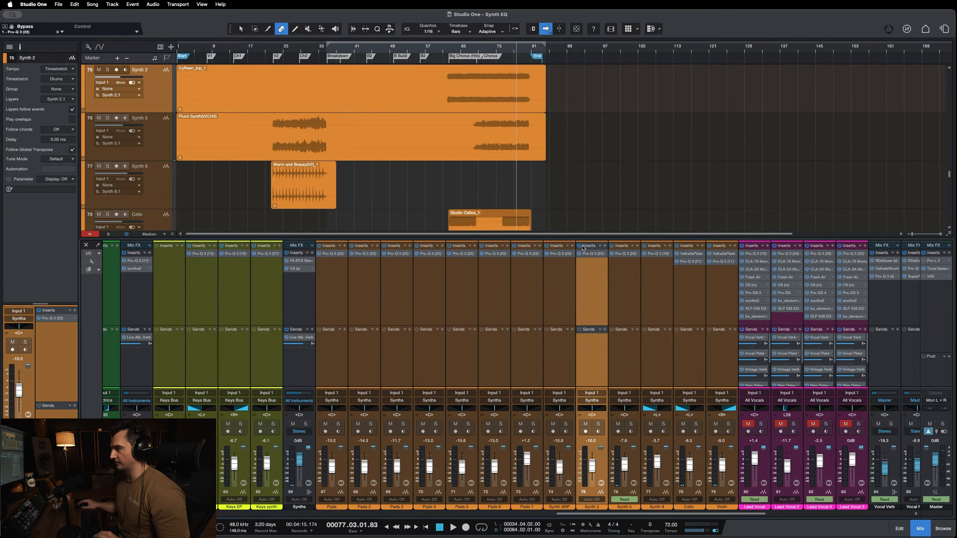
{"action": "left_click", "coordinate": [559, 298]}
{"action": "double_click", "coordinate": [555, 256]}
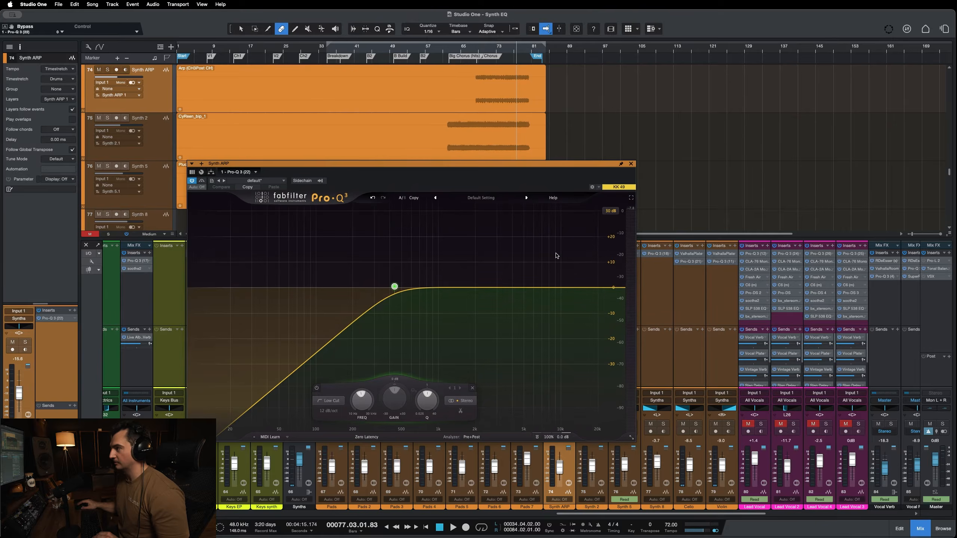
{"action": "left_click", "coordinate": [632, 164]}
{"action": "double_click", "coordinate": [499, 253]}
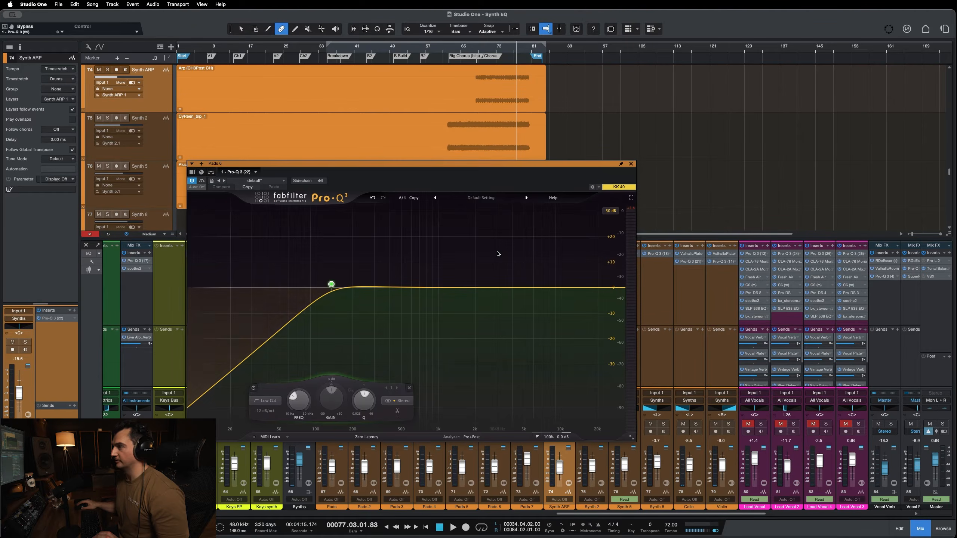
Close the Pads 6 EQ and check the Pro-Q 3 on the Synth 2 channel.
{"action": "left_click", "coordinate": [631, 164]}
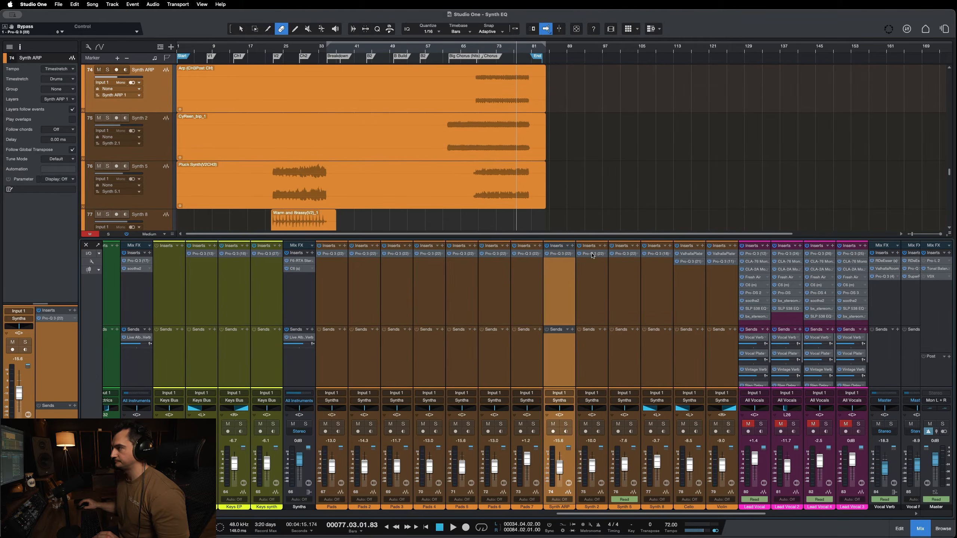
{"action": "double_click", "coordinate": [592, 254]}
{"action": "left_click", "coordinate": [630, 164]}
Compare the soloed Pads 5 track during playback with its Pro-Q 3 bypassed and active, then unsolo it.
{"action": "double_click", "coordinate": [462, 253]}
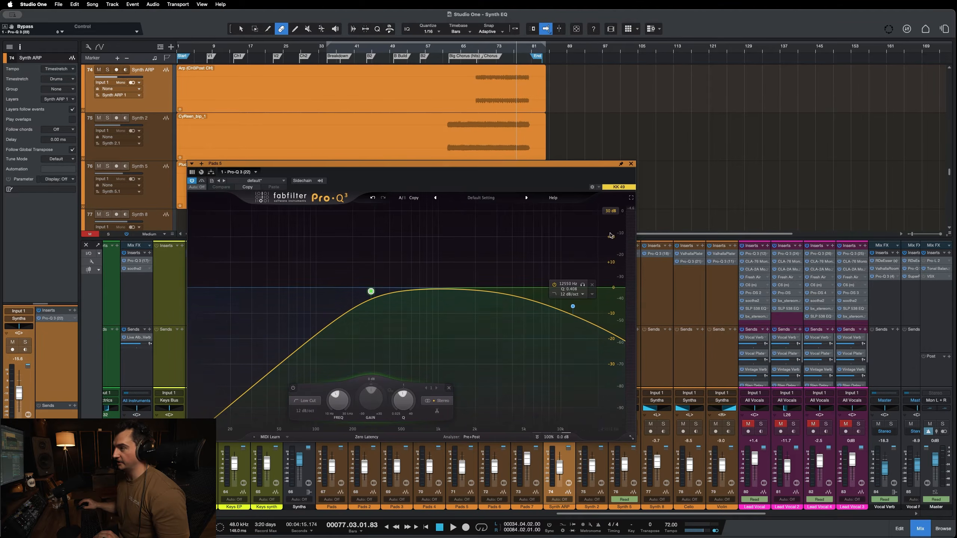
{"action": "scroll", "coordinate": [224, 154], "scroll_direction": "up", "scroll_amount": 5}
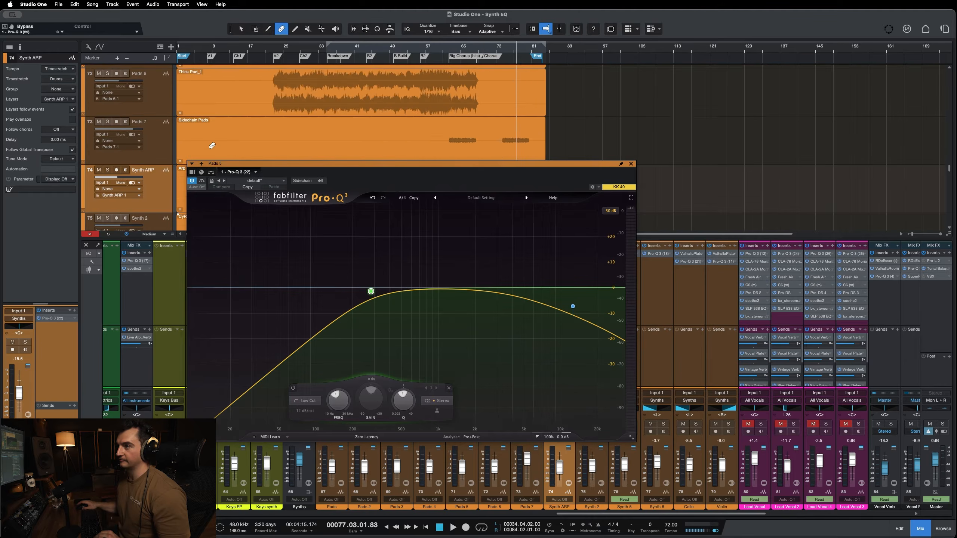
{"action": "double_click", "coordinate": [148, 150]}
{"action": "key", "text": "s"}
{"action": "key", "text": "space"}
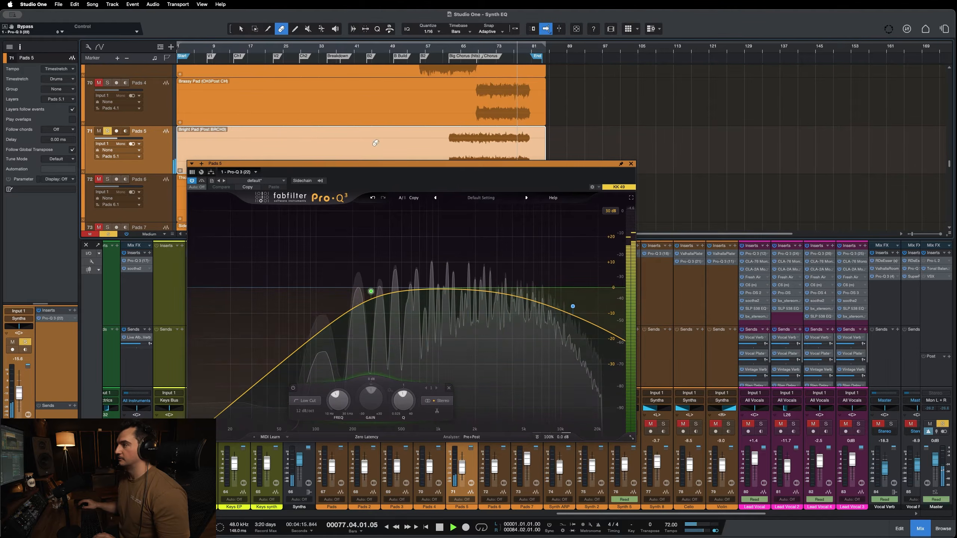
{"action": "left_click", "coordinate": [202, 180]}
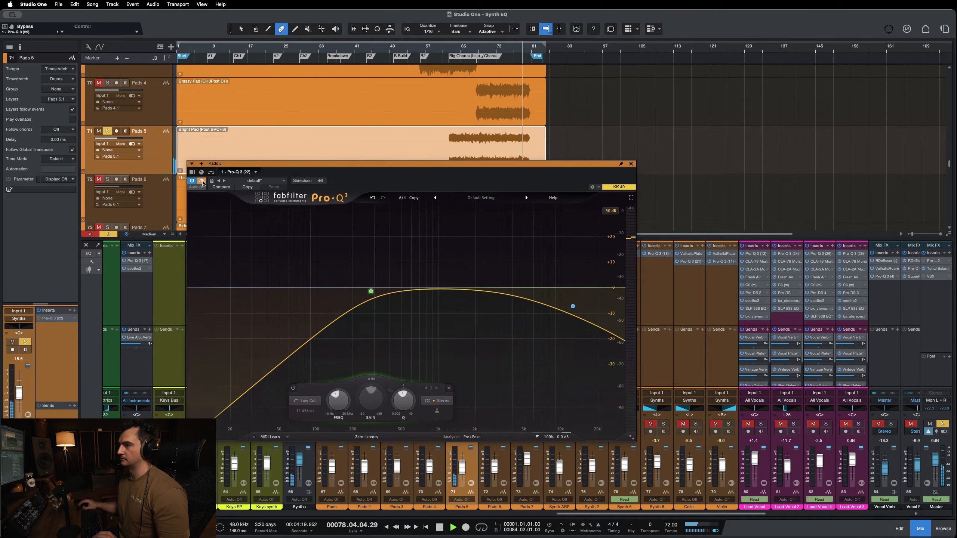
{"action": "left_click", "coordinate": [202, 181]}
{"action": "key", "text": "s"}
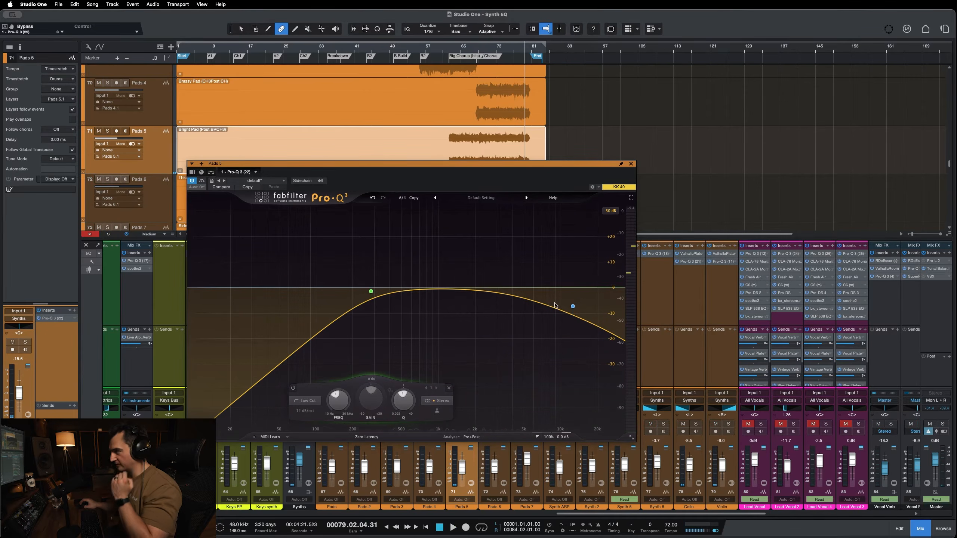
Close the Pads 5 EQ and review the Pro-Q 3 settings on the Pads 4 channel.
{"action": "left_click", "coordinate": [631, 164]}
{"action": "left_click", "coordinate": [431, 254]}
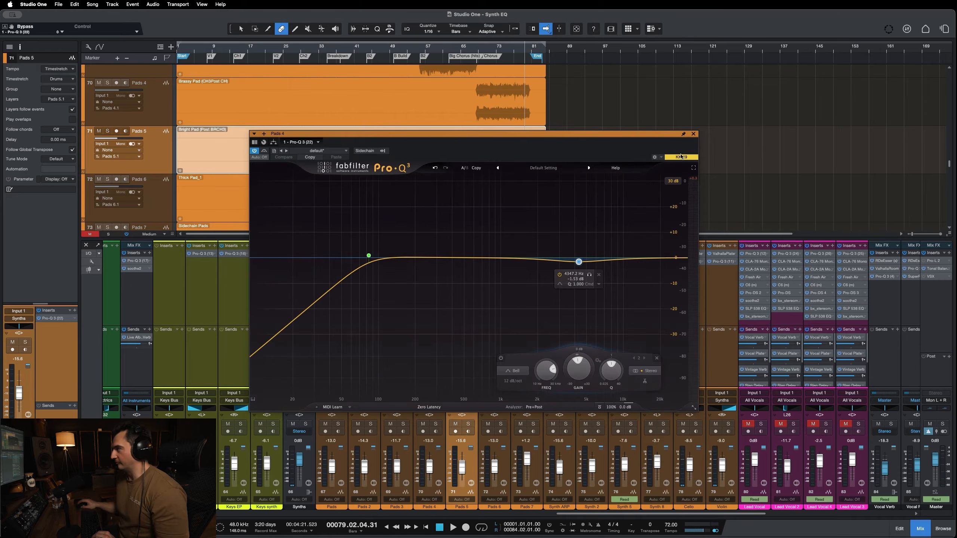
{"action": "left_click", "coordinate": [693, 135]}
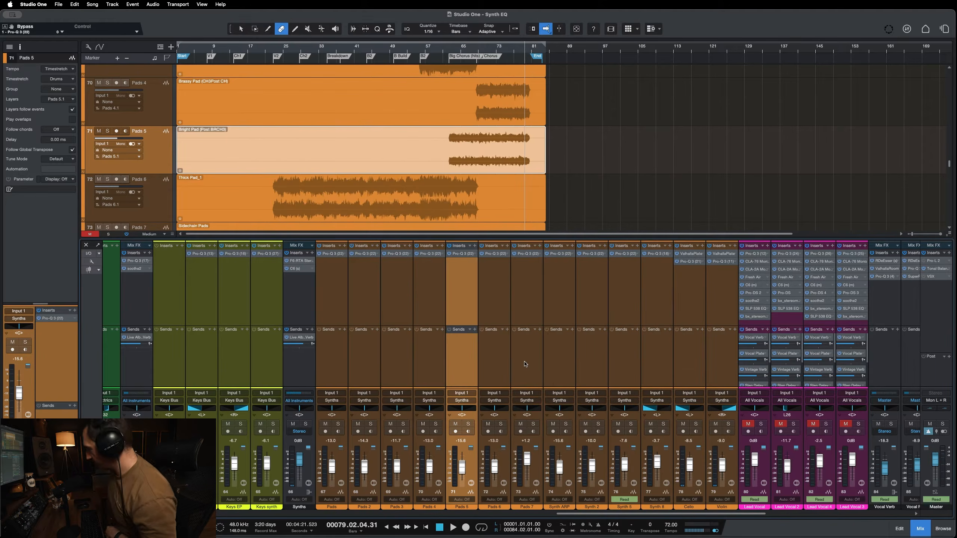
Compare the soloed Cello in the final chorus with its Pro-Q 3 bypassed and active, then stop playback and close the plug-in.
{"action": "left_click", "coordinate": [691, 262]}
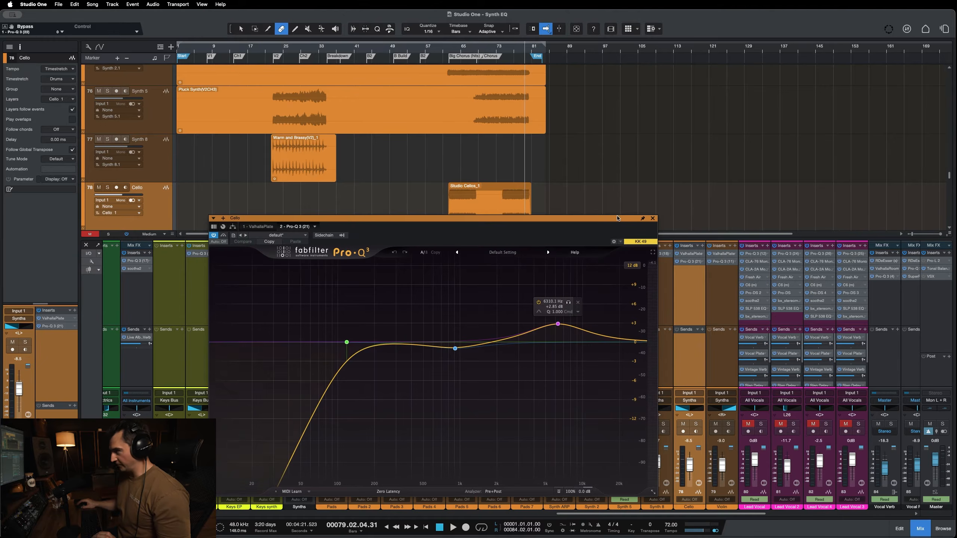
{"action": "left_click_drag", "start_coordinate": [617, 217], "coordinate": [575, 175]}
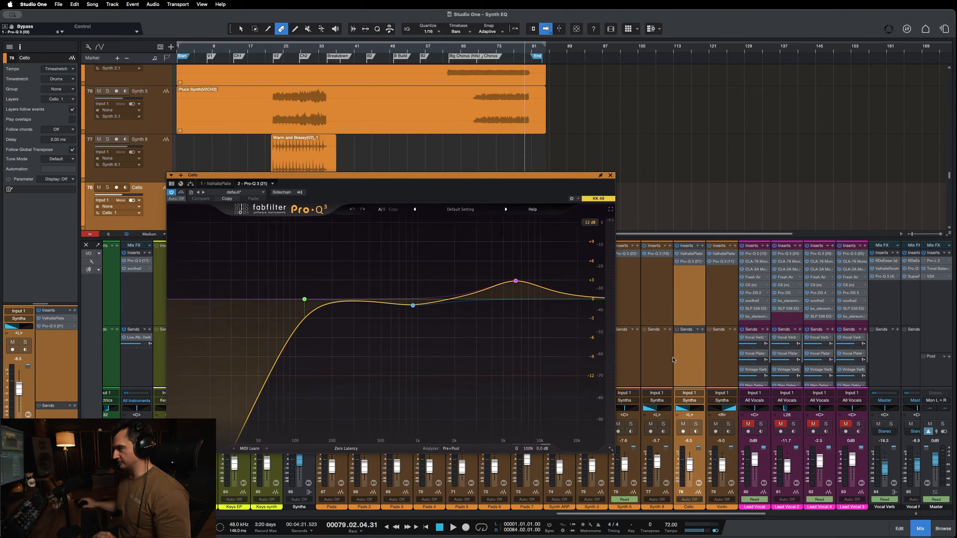
{"action": "key", "text": "s"}
{"action": "key", "text": "space"}
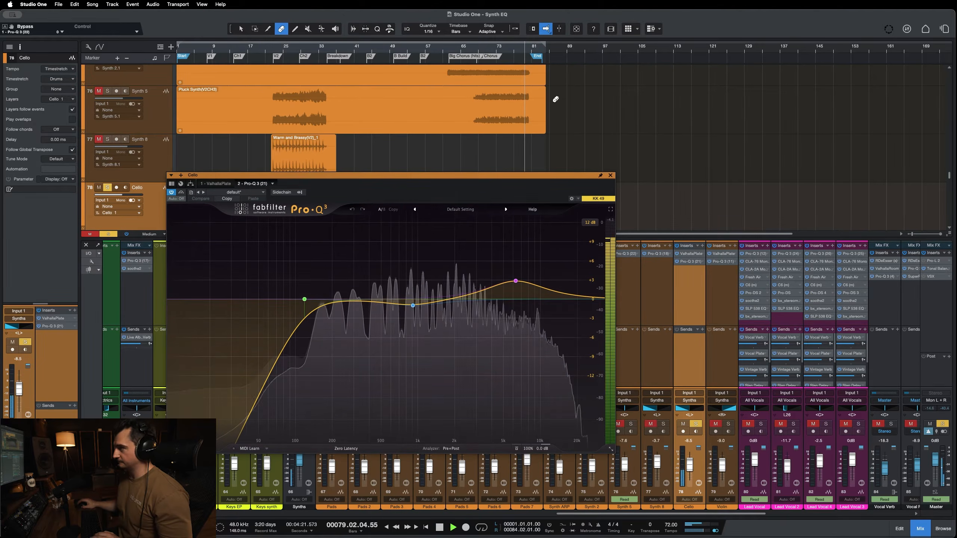
{"action": "scroll", "coordinate": [552, 96], "scroll_direction": "down", "scroll_amount": 1}
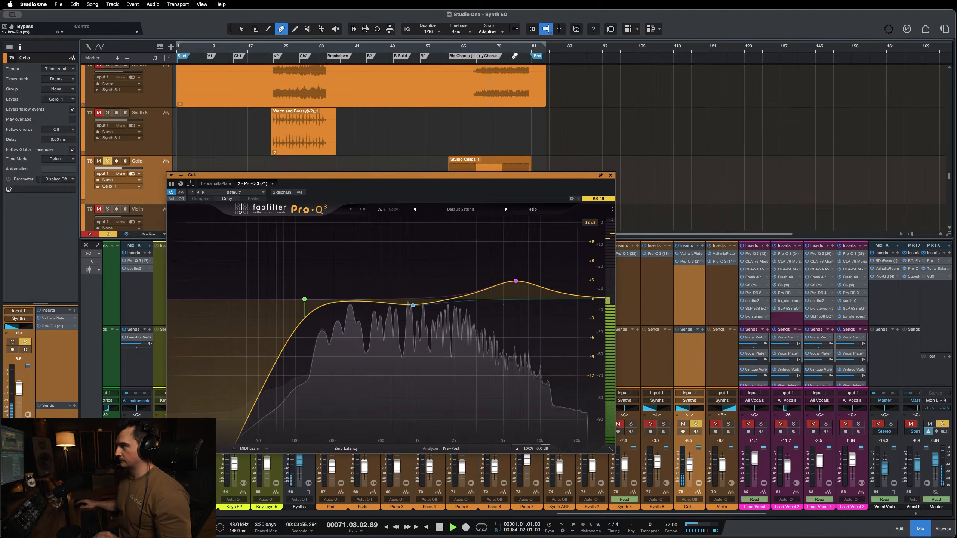
{"action": "left_click", "coordinate": [181, 192]}
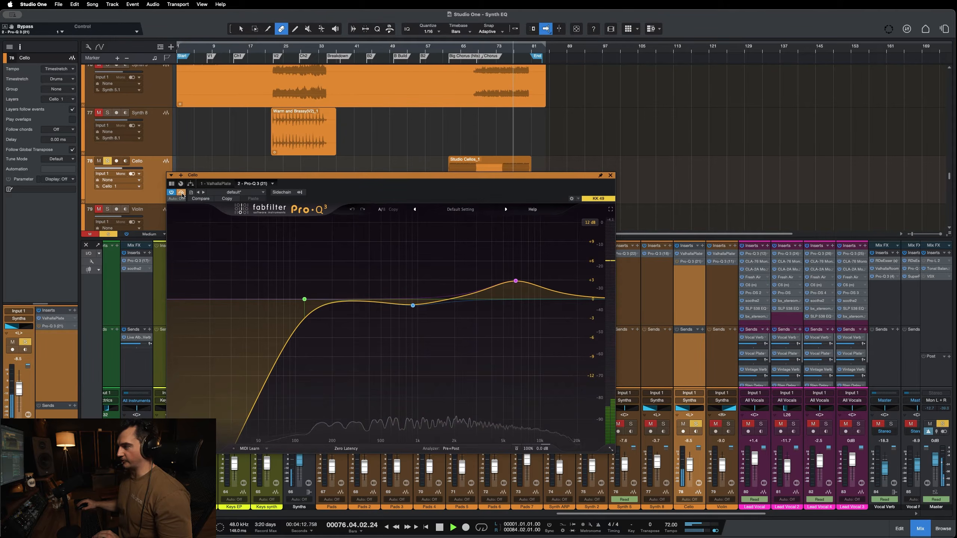
{"action": "left_click", "coordinate": [181, 193]}
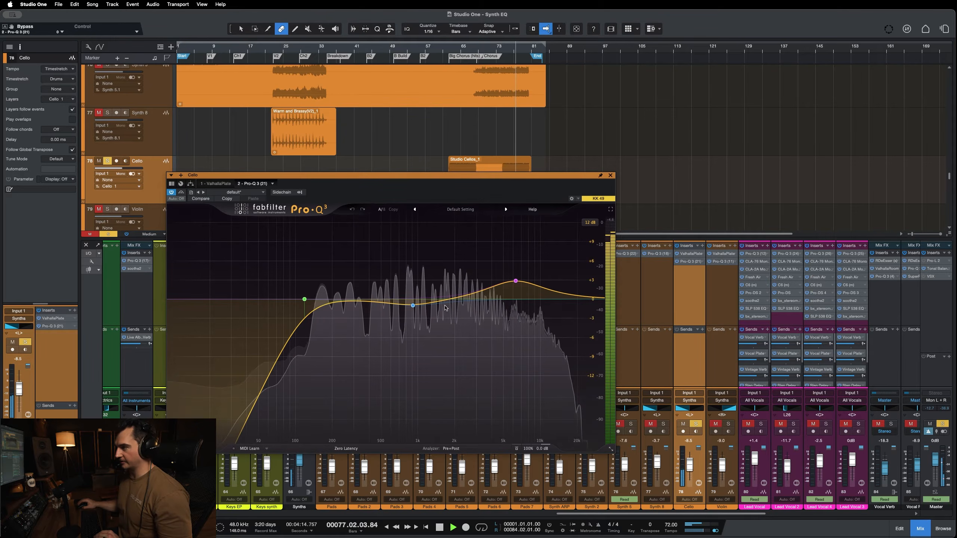
{"action": "key", "text": "space"}
{"action": "left_click", "coordinate": [611, 175]}
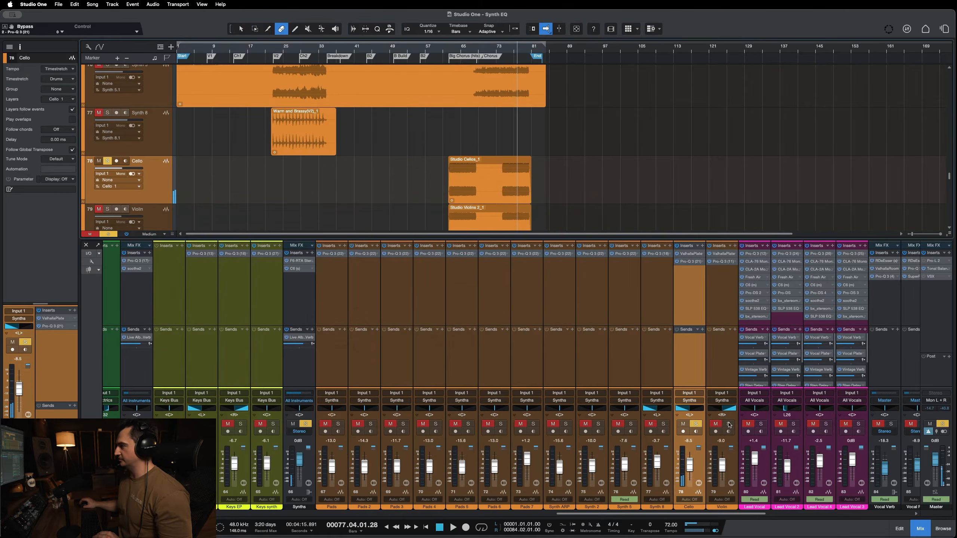
Solo the Violin with the Cello and review the Violin's Pro-Q 3 curve, then clear the solos.
{"action": "left_click", "coordinate": [728, 424]}
{"action": "left_click", "coordinate": [719, 260]}
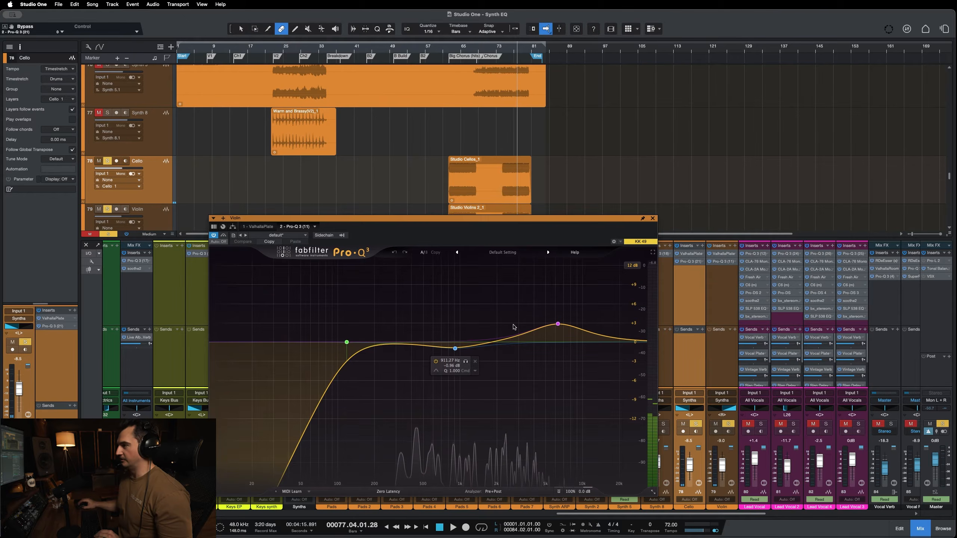
{"action": "left_click", "coordinate": [653, 219]}
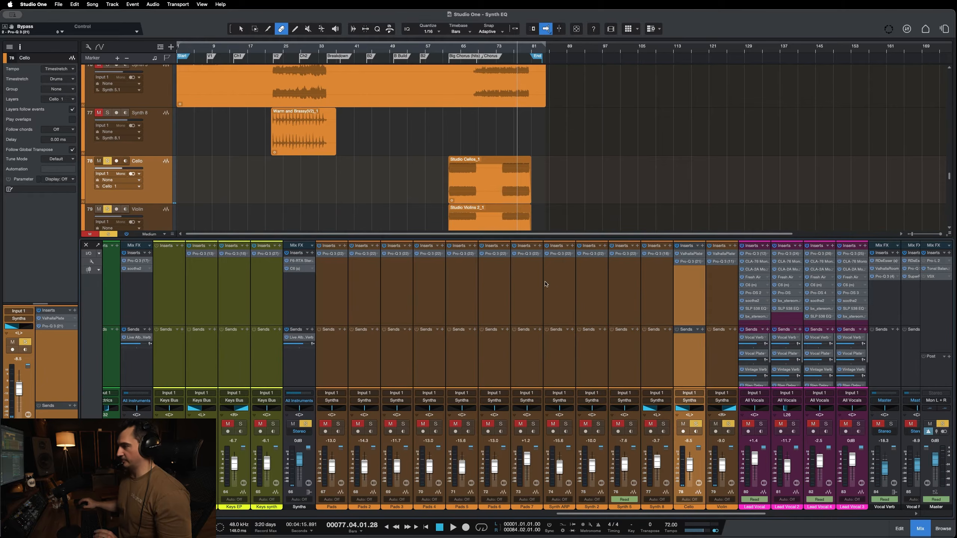
{"action": "key", "text": "shift+s"}
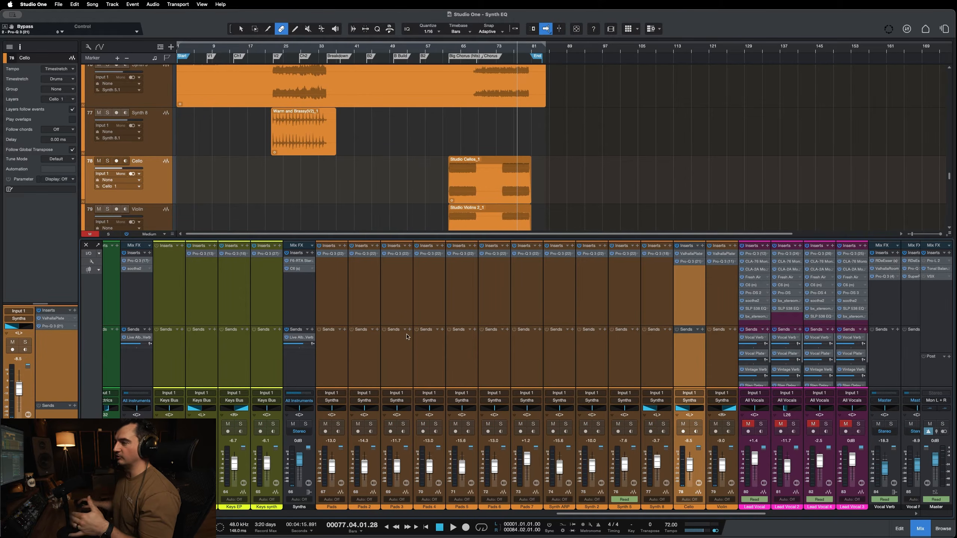
Select the Synths bus, activate the Arrow tool and make the mixer area slightly taller.
{"action": "left_click", "coordinate": [300, 301]}
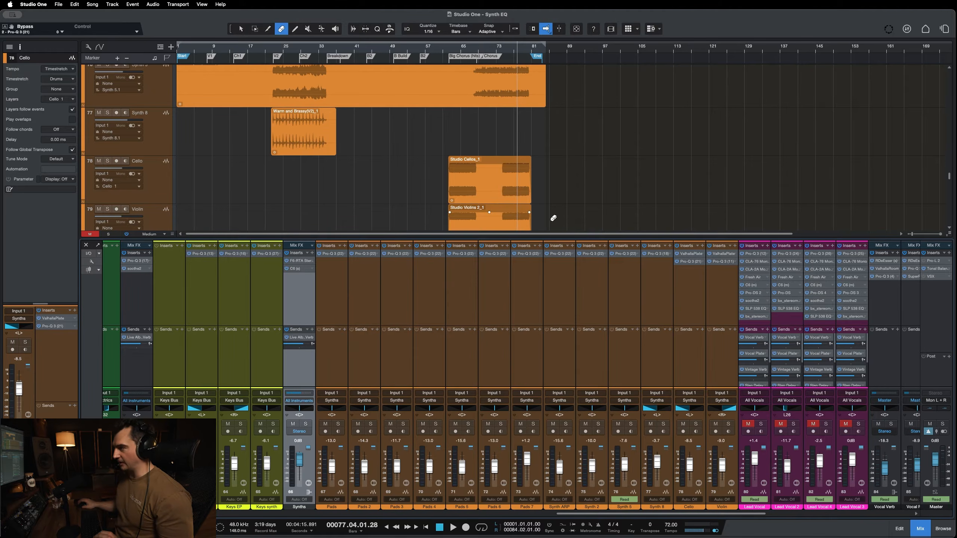
{"action": "left_click", "coordinate": [231, 30]}
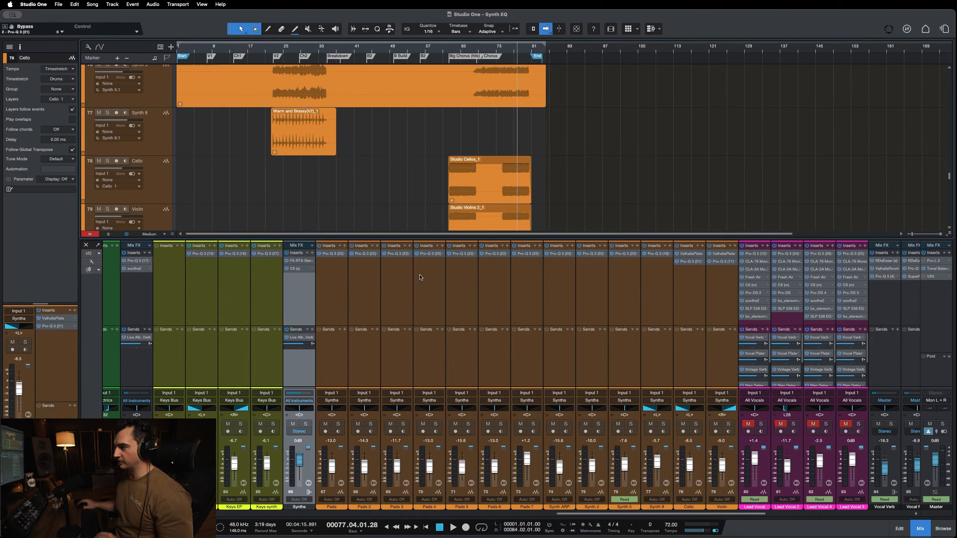
{"action": "mouse_move", "coordinate": [333, 239]}
{"action": "left_mouse_down"}
{"action": "mouse_move", "coordinate": [332, 207]}
{"action": "mouse_move", "coordinate": [332, 226]}
{"action": "left_mouse_up"}
{"action": "scroll", "coordinate": [324, 286], "scroll_direction": "left", "scroll_amount": 4}
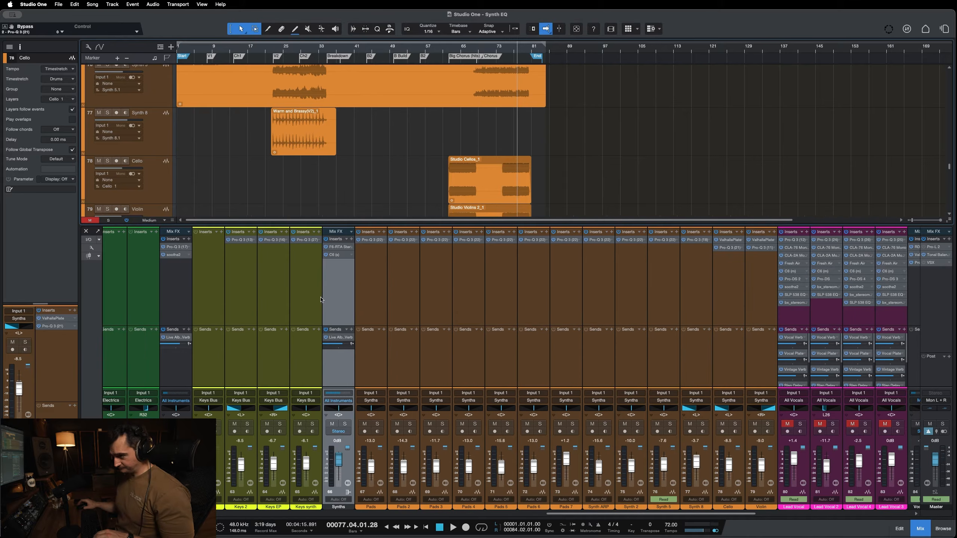
{"action": "scroll", "coordinate": [379, 130], "scroll_direction": "up", "scroll_amount": 5}
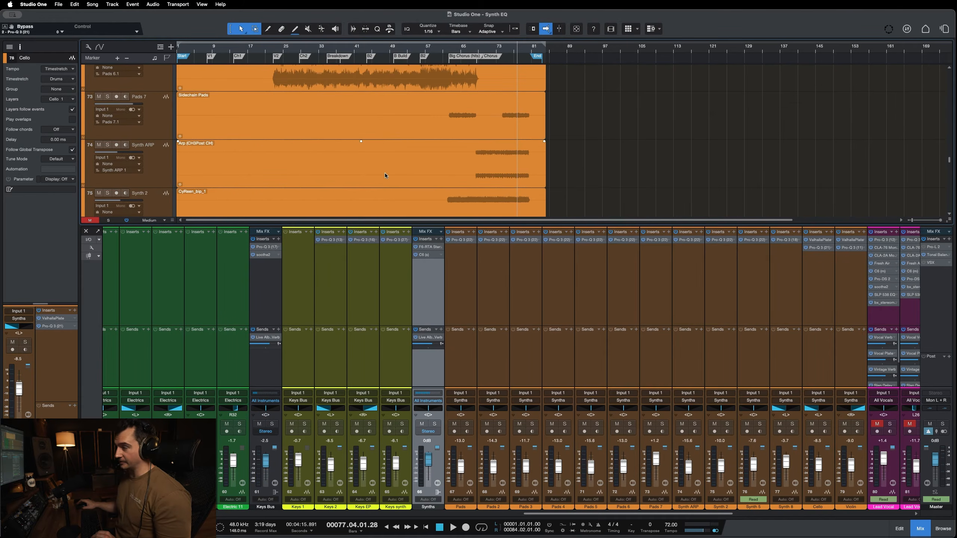
{"action": "scroll", "coordinate": [404, 144], "scroll_direction": "down", "scroll_amount": 7}
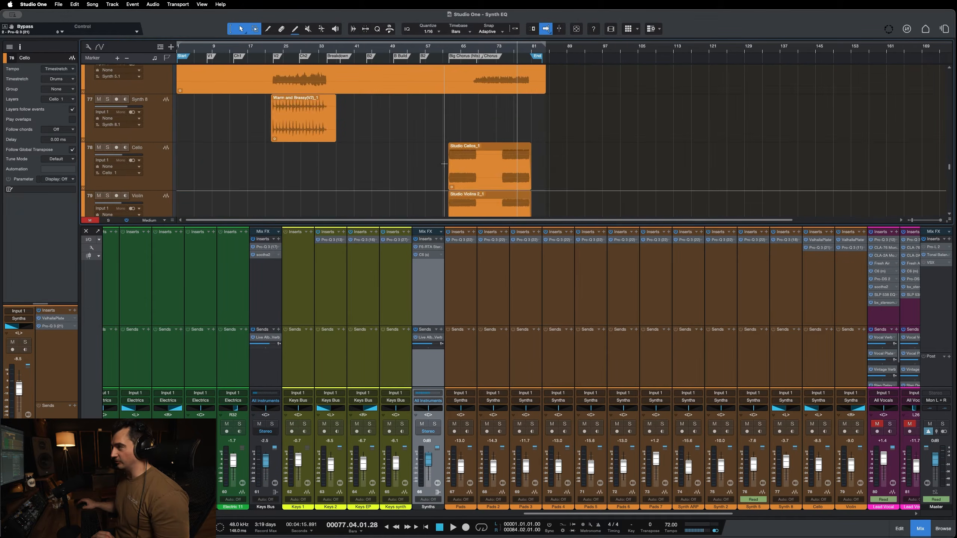
{"action": "scroll", "coordinate": [433, 164], "scroll_direction": "up", "scroll_amount": 3}
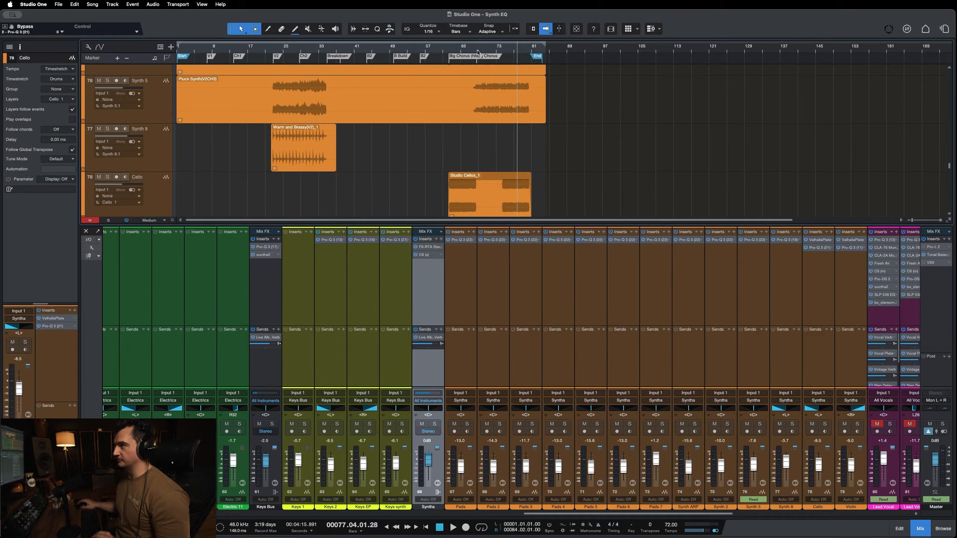
Play the full mix from about bar 75 and lower the Synths bus volume to -6.7 dB.
{"action": "left_click_drag", "start_coordinate": [498, 50], "coordinate": [505, 49]}
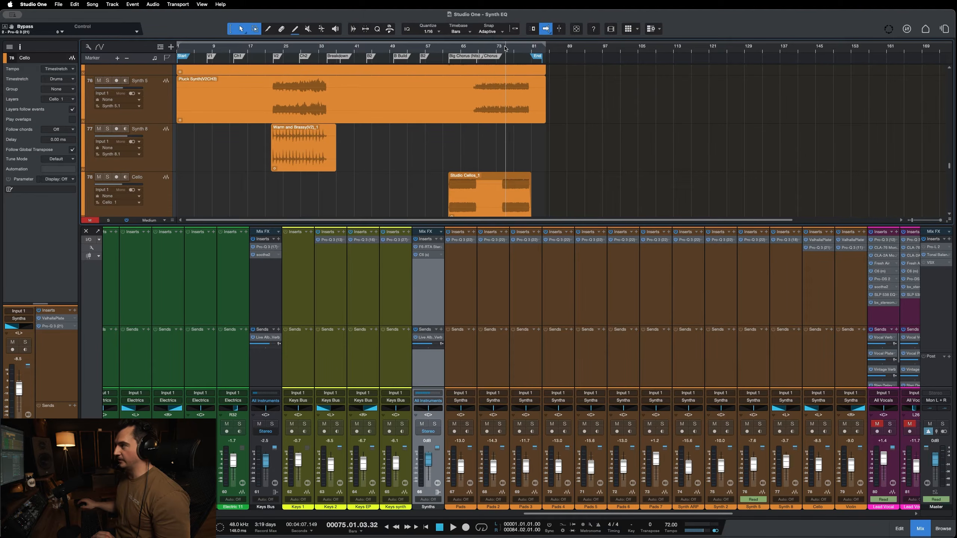
{"action": "key", "text": "space"}
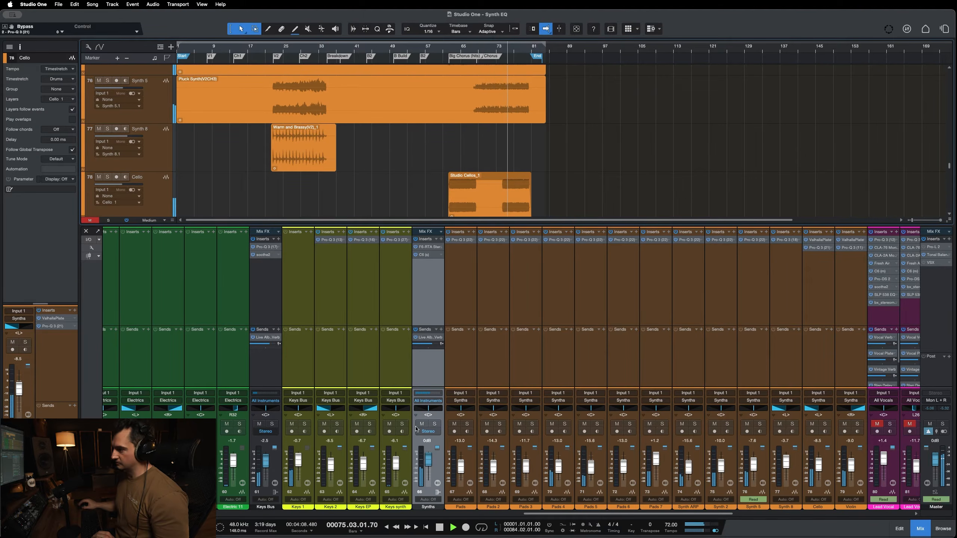
{"action": "left_click_drag", "start_coordinate": [429, 459], "coordinate": [430, 466]}
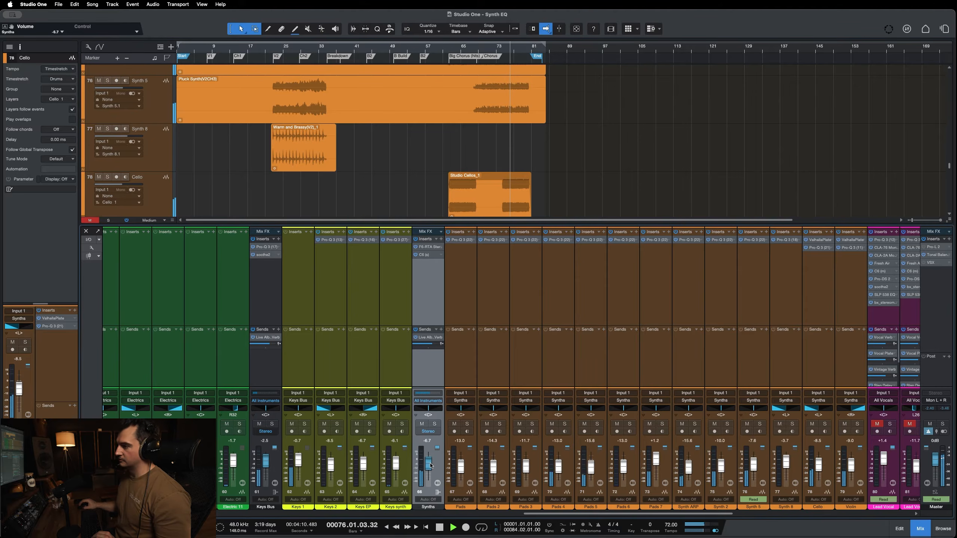
Listen to the Electrics bus briefly in solo, then unsolo it and stop playback.
{"action": "scroll", "coordinate": [268, 416], "scroll_direction": "left", "scroll_amount": 6}
{"action": "scroll", "coordinate": [268, 416], "scroll_direction": "left", "scroll_amount": 5}
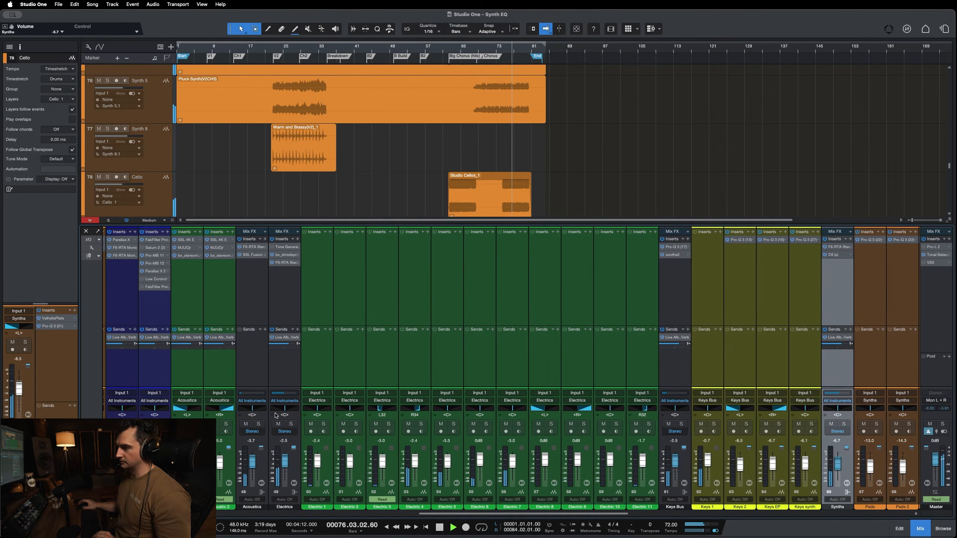
{"action": "left_click", "coordinate": [291, 424]}
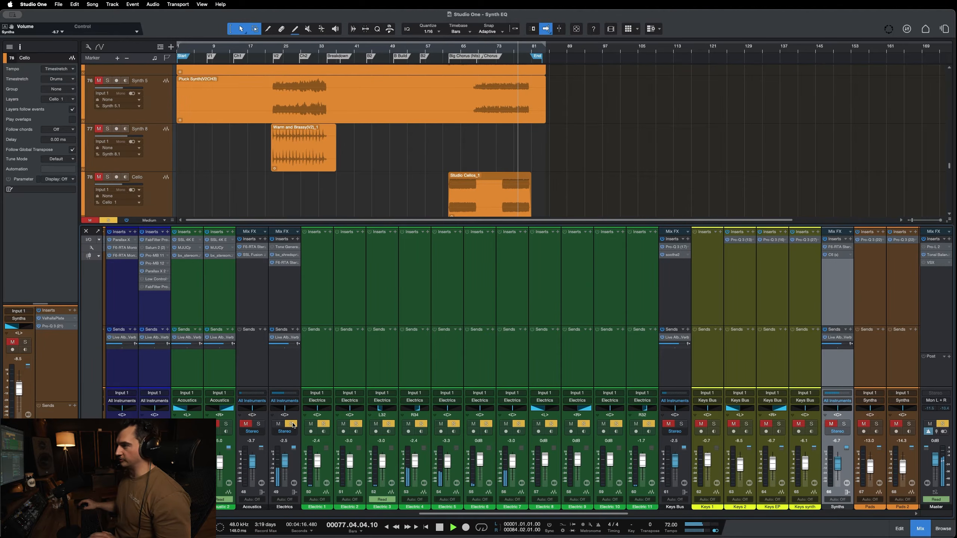
{"action": "left_click", "coordinate": [292, 424]}
{"action": "key", "text": "space"}
Open the F6-RTA on the Synths bus and lower band 3 slightly at about 330 Hz while playing the bus soloed.
{"action": "scroll", "coordinate": [487, 386], "scroll_direction": "right", "scroll_amount": 10}
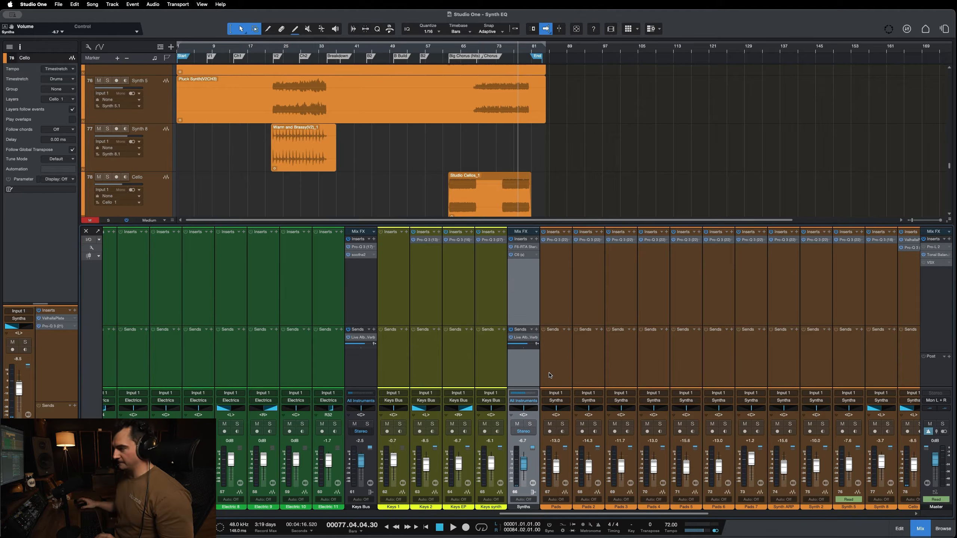
{"action": "left_click", "coordinate": [522, 248]}
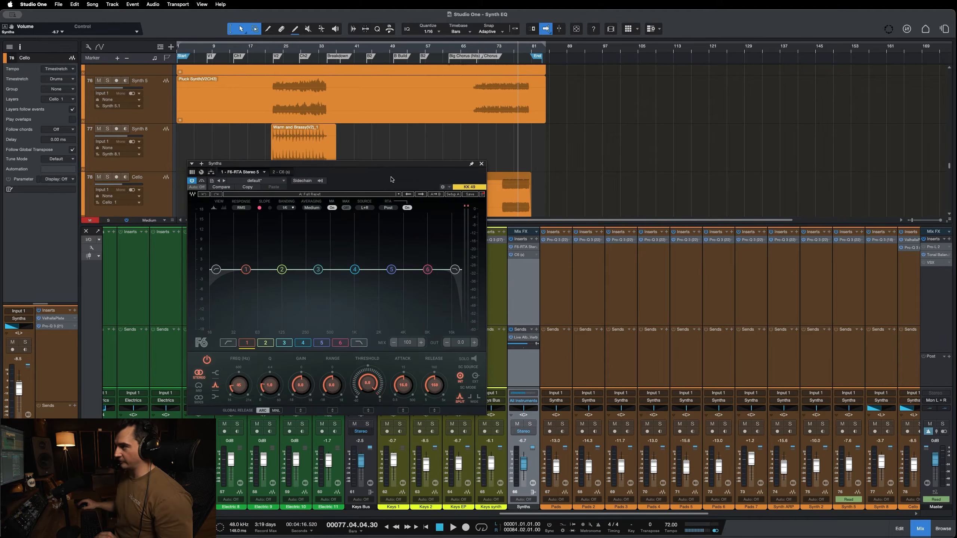
{"action": "left_click_drag", "start_coordinate": [349, 165], "coordinate": [530, 152]}
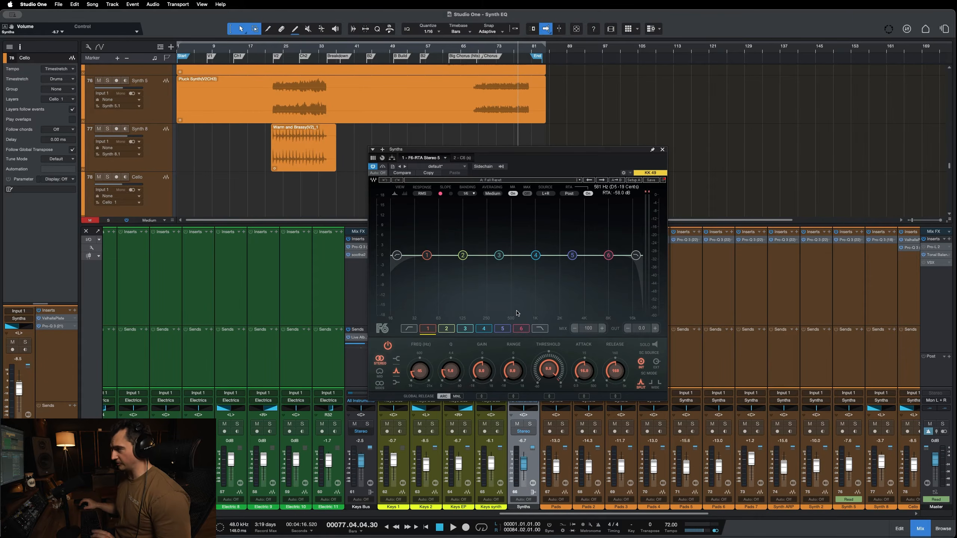
{"action": "key", "text": "s"}
{"action": "key", "text": "space"}
{"action": "mouse_move", "coordinate": [499, 255]}
{"action": "left_mouse_down"}
{"action": "mouse_move", "coordinate": [500, 212]}
{"action": "mouse_move", "coordinate": [497, 257]}
{"action": "left_mouse_up"}
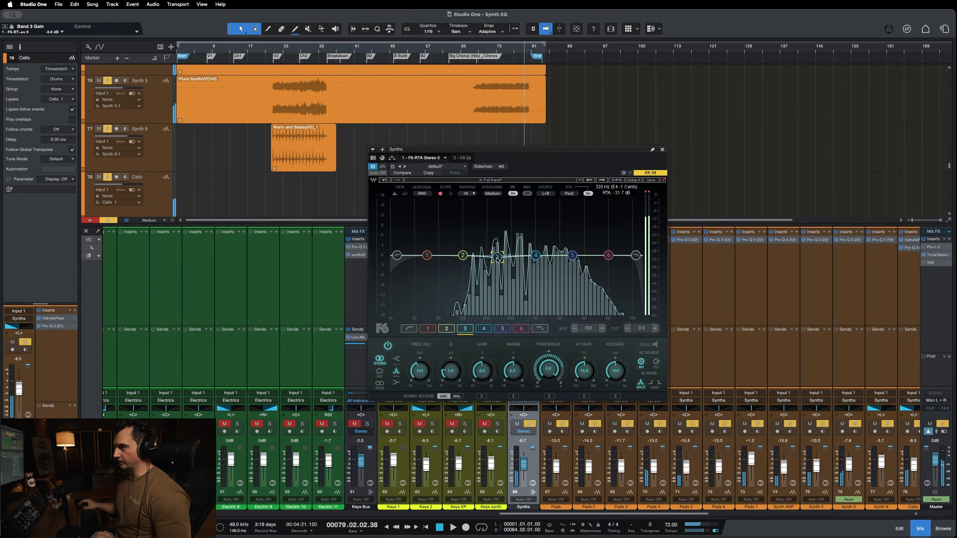
{"action": "key", "text": "space"}
Switch the solo to the Electrics bus and back to the Synths bus alone, then return the F6-RTA's band 3 gain to flat.
{"action": "scroll", "coordinate": [349, 324], "scroll_direction": "left", "scroll_amount": 10}
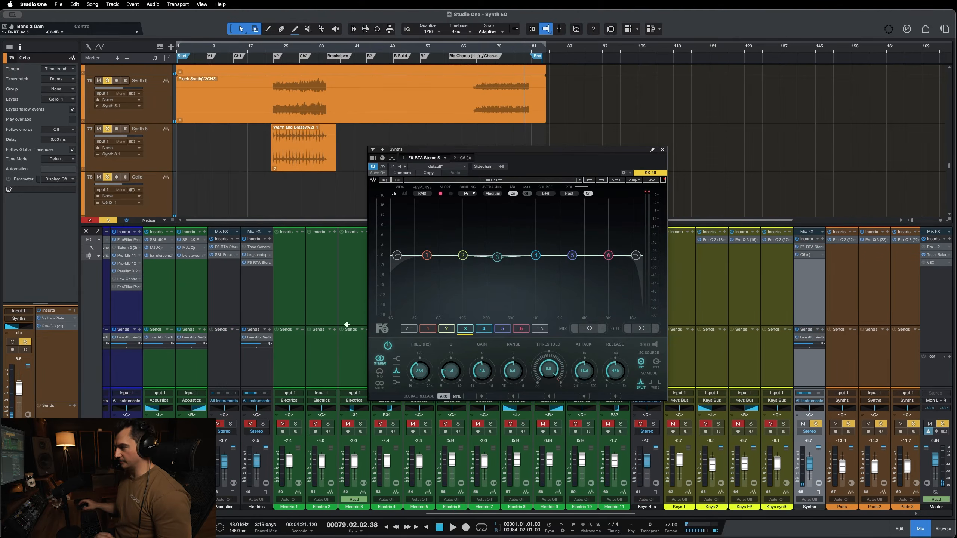
{"action": "left_click", "coordinate": [265, 424]}
{"action": "scroll", "coordinate": [669, 417], "scroll_direction": "right", "scroll_amount": 5}
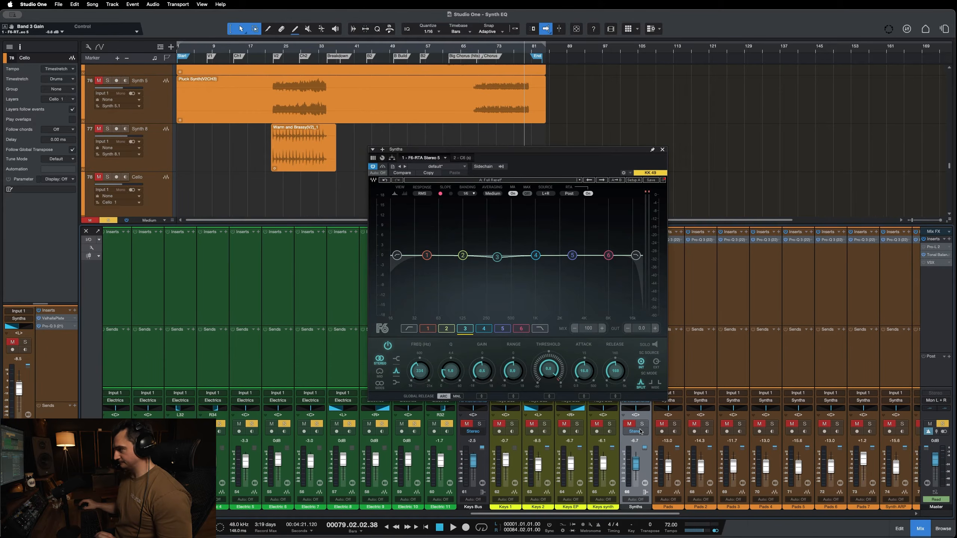
{"action": "left_click", "coordinate": [645, 424], "text": "alt"}
{"action": "left_click", "coordinate": [642, 423]}
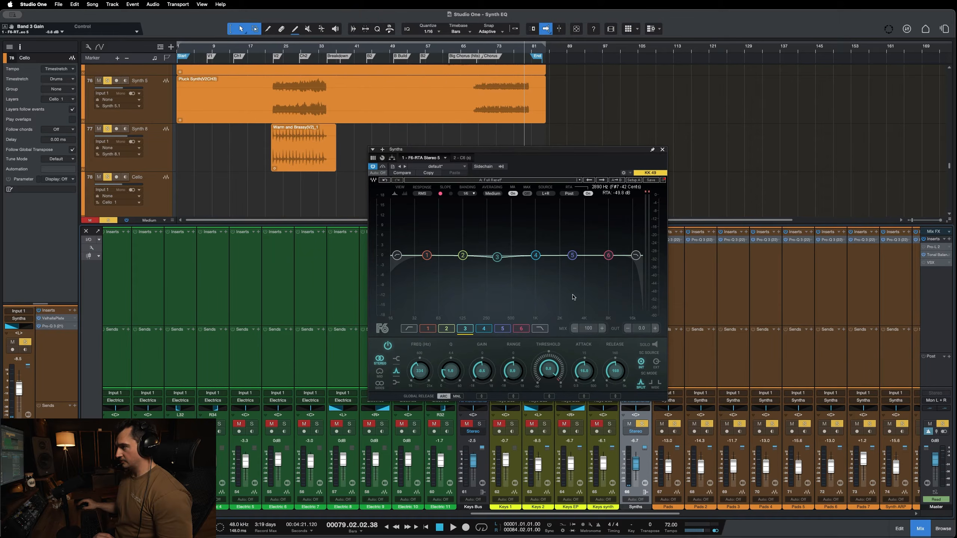
{"action": "left_click_drag", "start_coordinate": [496, 257], "coordinate": [498, 256]}
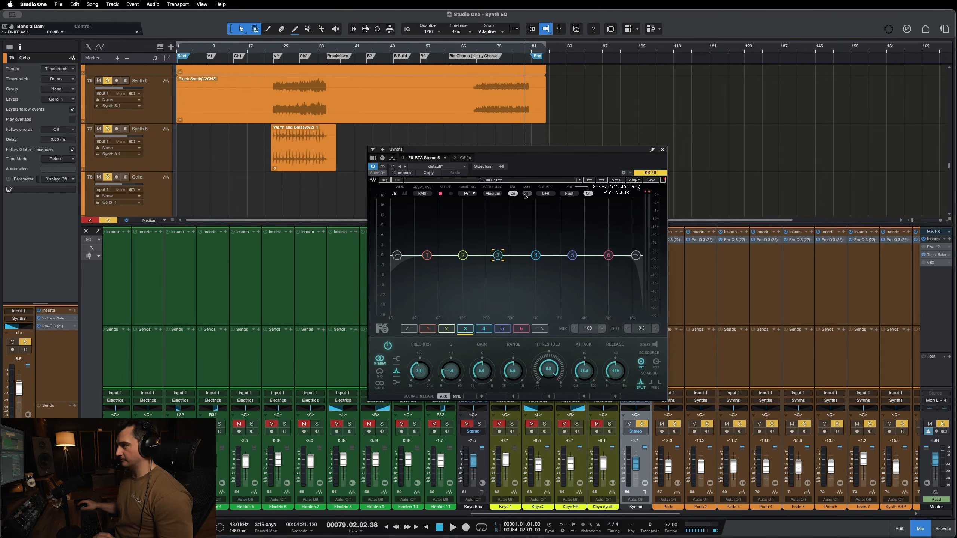
Route the Electrics bus into the F6-RTA's sidechain and set band 3's sidechain source to external.
{"action": "left_click", "coordinate": [506, 170]}
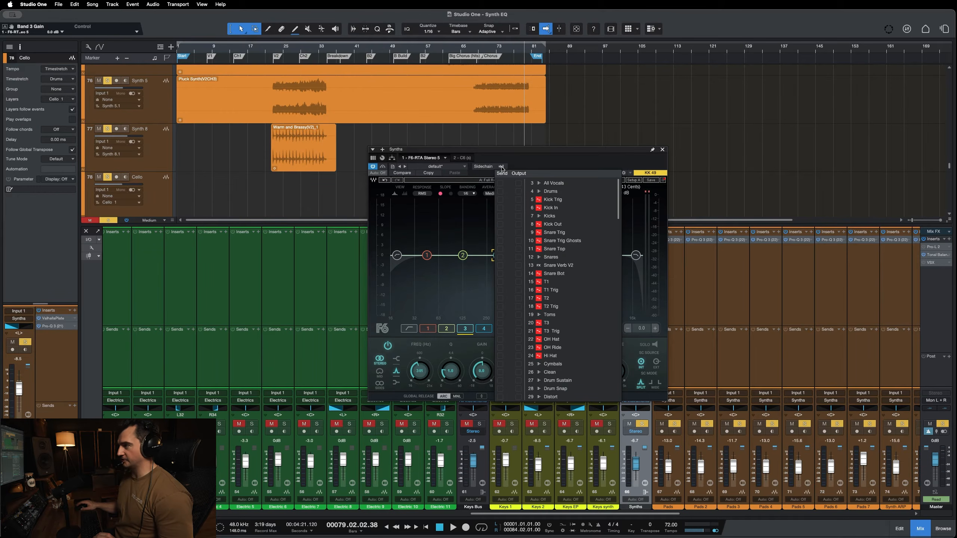
{"action": "scroll", "coordinate": [520, 307], "scroll_direction": "down", "scroll_amount": 3}
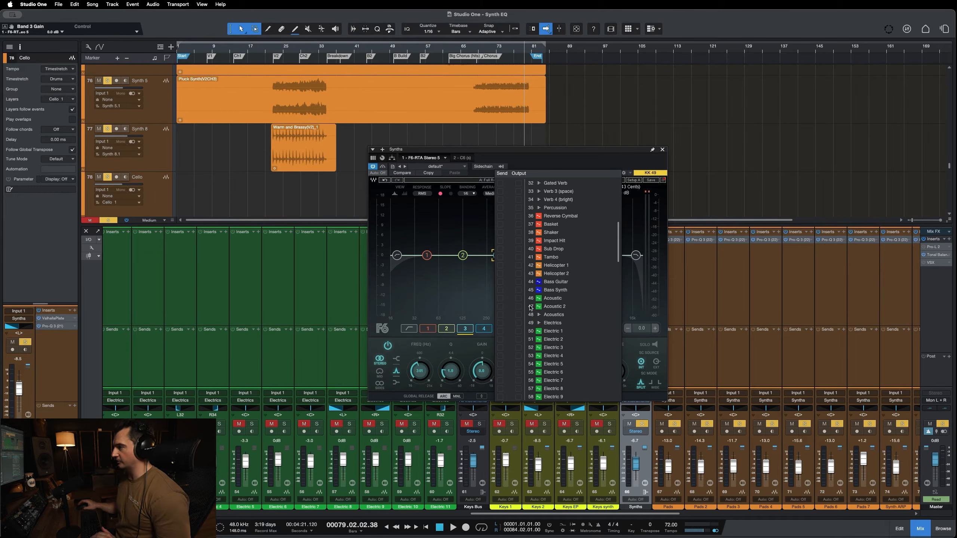
{"action": "left_click", "coordinate": [500, 323]}
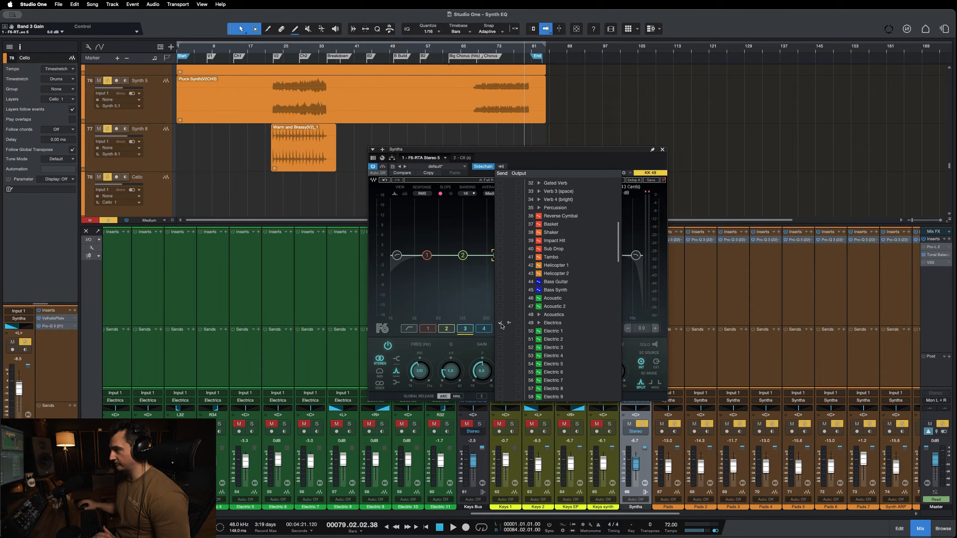
{"action": "left_click", "coordinate": [552, 162]}
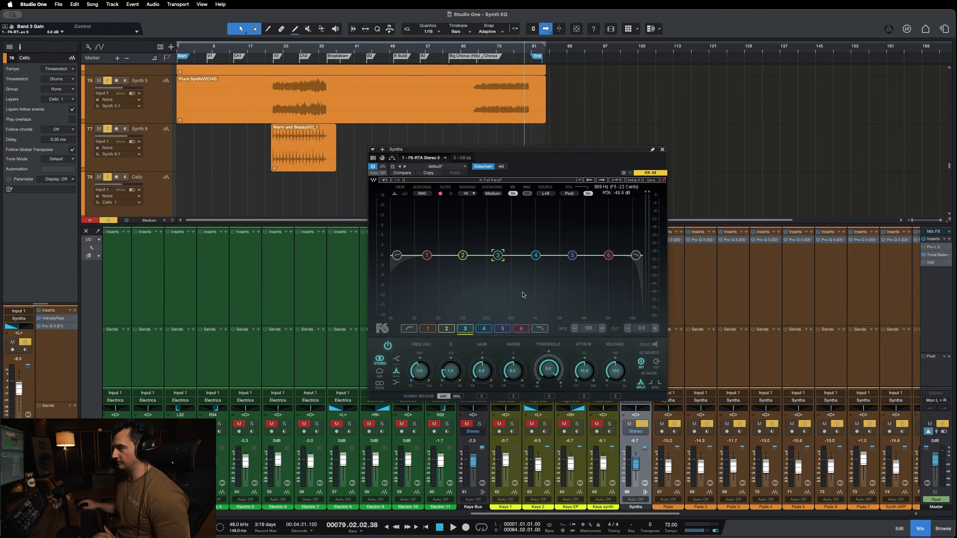
{"action": "left_click", "coordinate": [656, 362]}
{"action": "left_click_drag", "start_coordinate": [498, 255], "coordinate": [496, 256]}
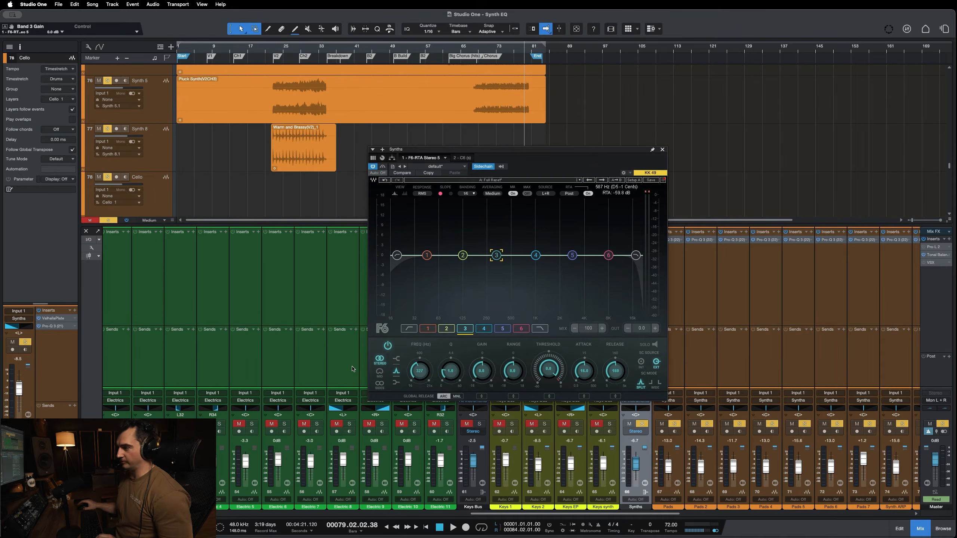
Unsolo the Synths bus, close the F6-RTA and move the Keys Bus with its keys channels ahead of the Electrics bus in the mixer.
{"action": "key", "text": "s"}
{"action": "scroll", "coordinate": [354, 371], "scroll_direction": "left", "scroll_amount": 4}
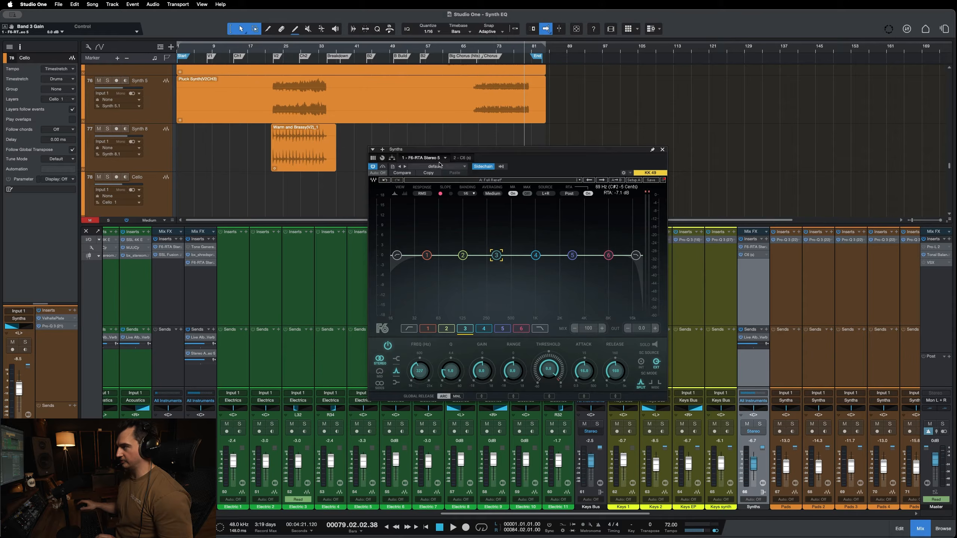
{"action": "left_click", "coordinate": [663, 150]}
{"action": "left_click", "coordinate": [594, 302]}
{"action": "left_click", "coordinate": [721, 302], "text": "shift"}
{"action": "left_click_drag", "start_coordinate": [590, 308], "coordinate": [187, 358]}
Solo all channels from the Electrics bus through the synth tracks, then select only the Synths bus.
{"action": "scroll", "coordinate": [504, 317], "scroll_direction": "right", "scroll_amount": 5}
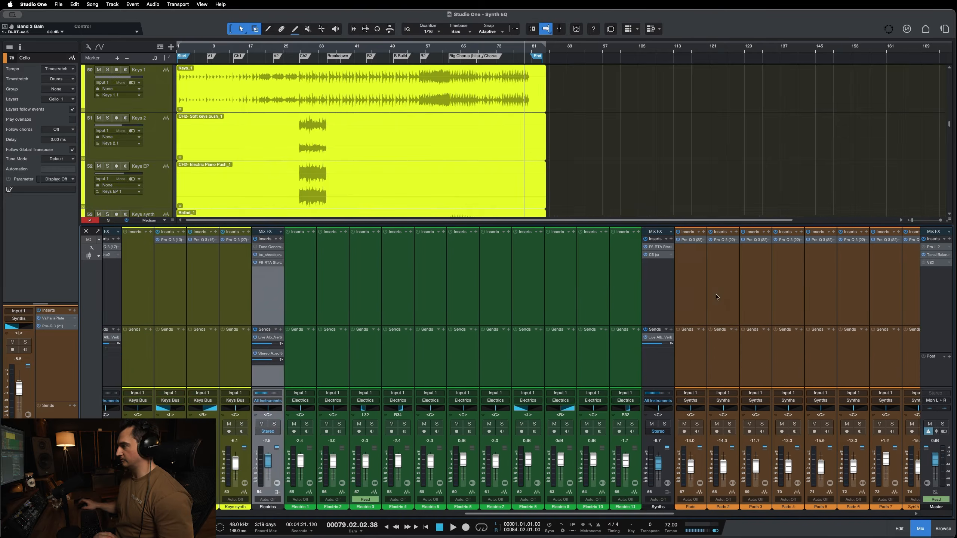
{"action": "left_click", "coordinate": [846, 311], "text": "shift"}
{"action": "key", "text": "s"}
{"action": "scroll", "coordinate": [577, 281], "scroll_direction": "left", "scroll_amount": 5}
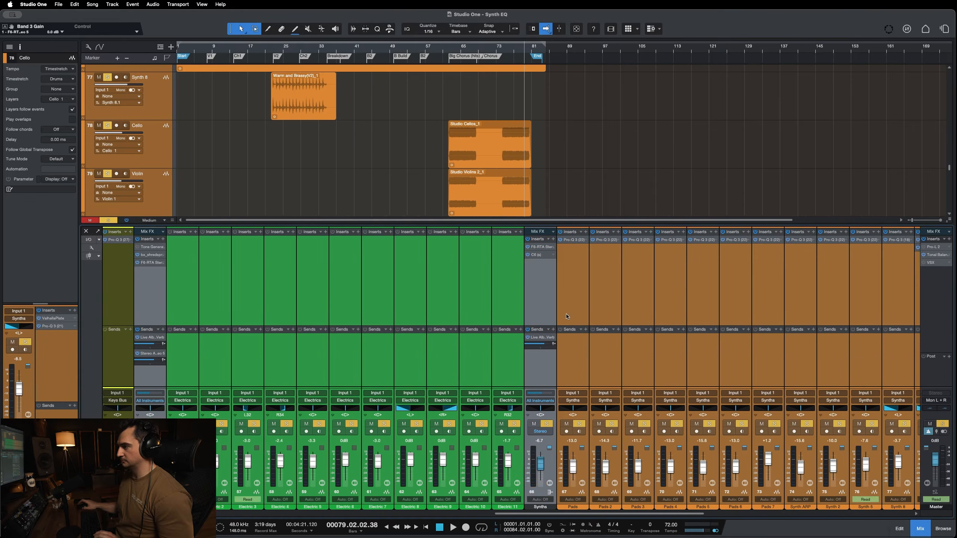
{"action": "left_click", "coordinate": [586, 286]}
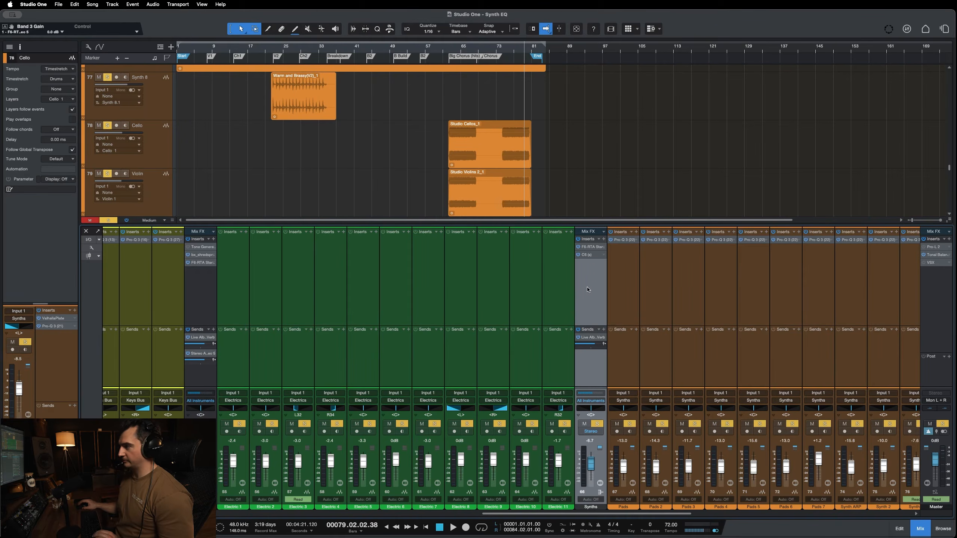
Open the Synths bus F6-RTA during playback and replay the soloed guitars and synths from about bar 74.
{"action": "key", "text": "space"}
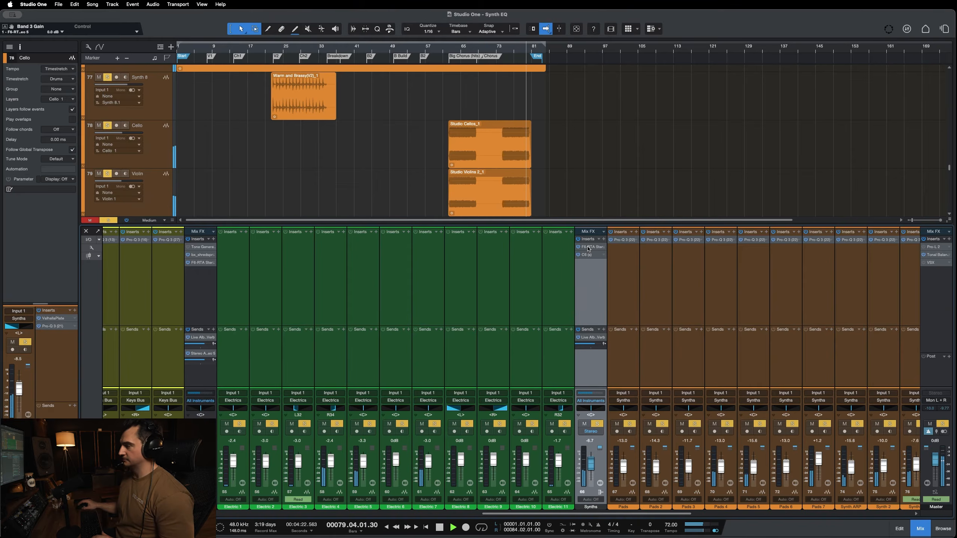
{"action": "left_click", "coordinate": [591, 247]}
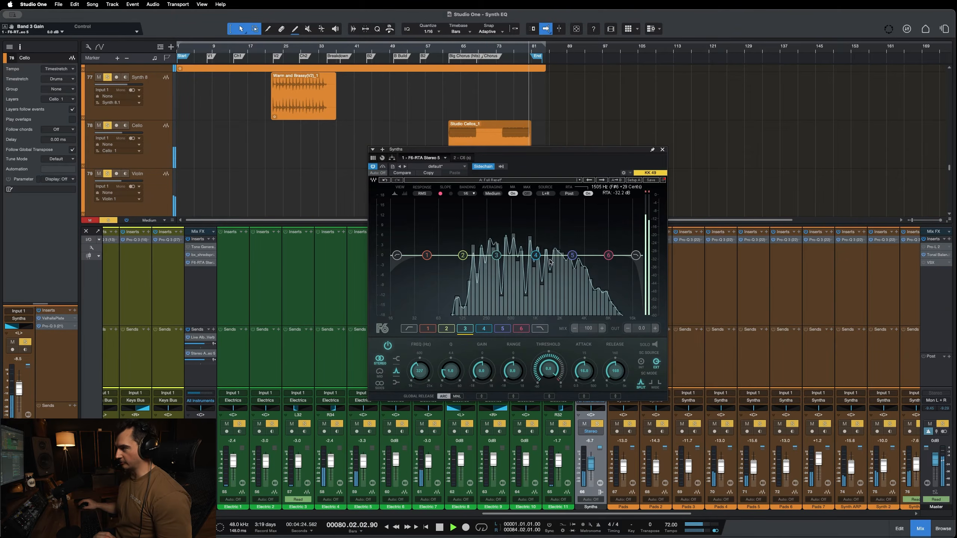
{"action": "left_click", "coordinate": [505, 49]}
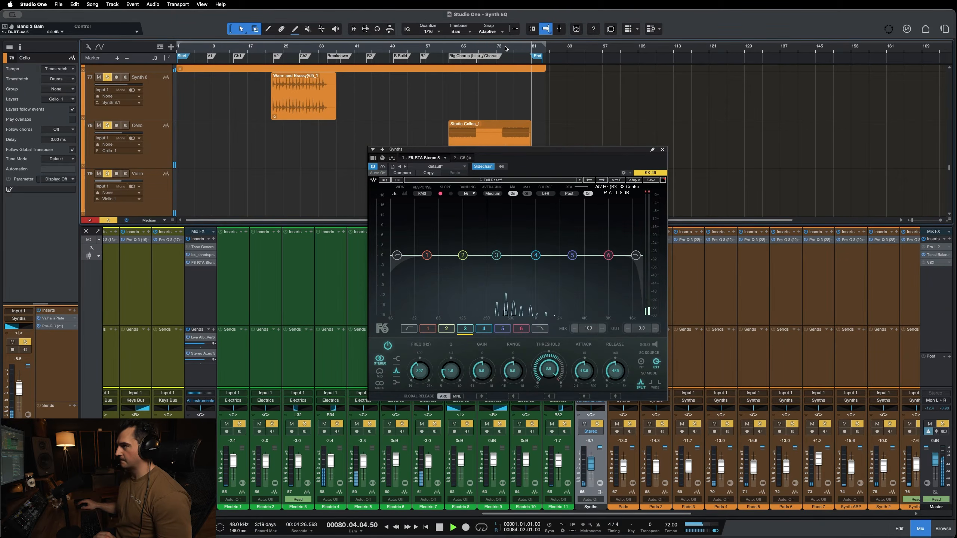
Sweep a boosted band 4 through the mids, try a 1.2 dB cut, and leave the band flat at about 700 Hz.
{"action": "left_click_drag", "start_coordinate": [497, 256], "coordinate": [519, 247]}
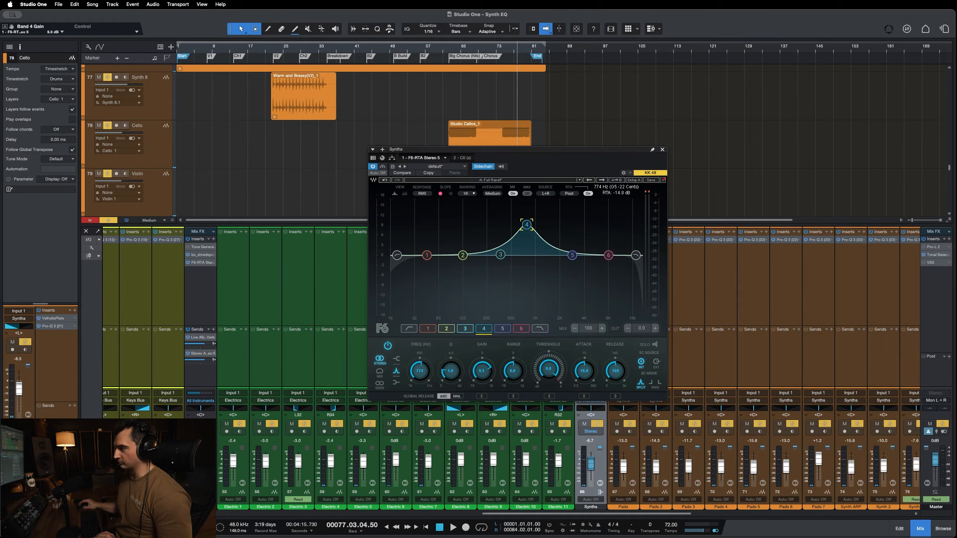
{"action": "left_click_drag", "start_coordinate": [527, 225], "coordinate": [524, 225]}
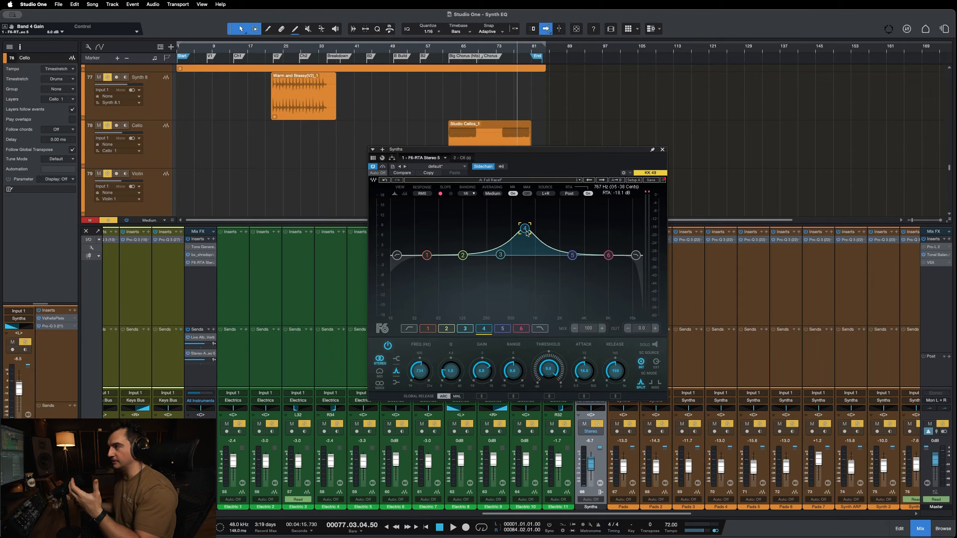
{"action": "left_click_drag", "start_coordinate": [527, 233], "coordinate": [524, 255]}
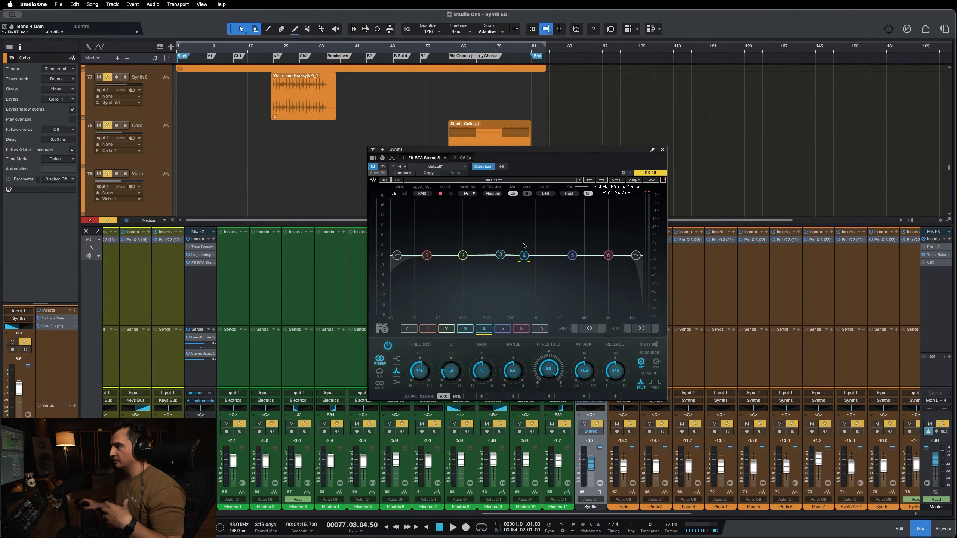
{"action": "left_click_drag", "start_coordinate": [523, 255], "coordinate": [523, 259]}
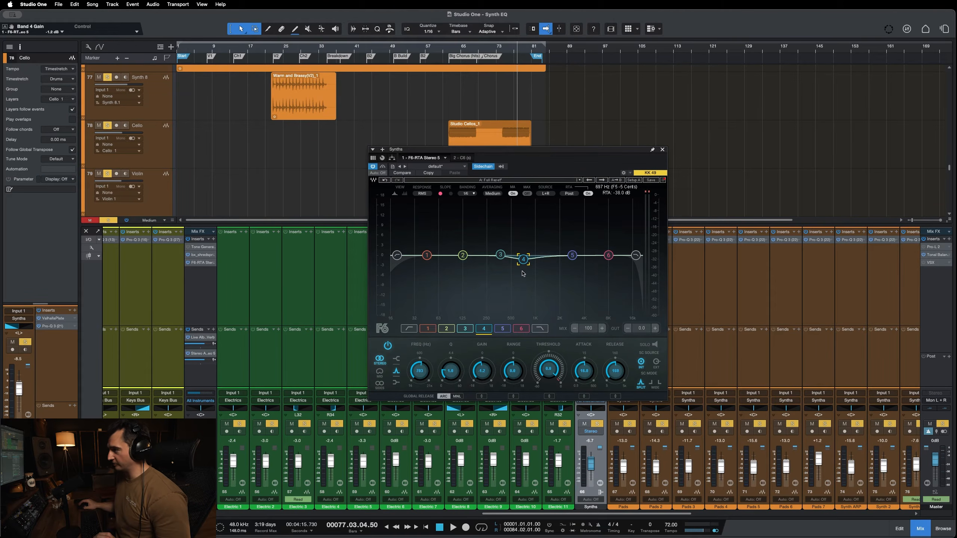
{"action": "left_click_drag", "start_coordinate": [523, 259], "coordinate": [522, 256]}
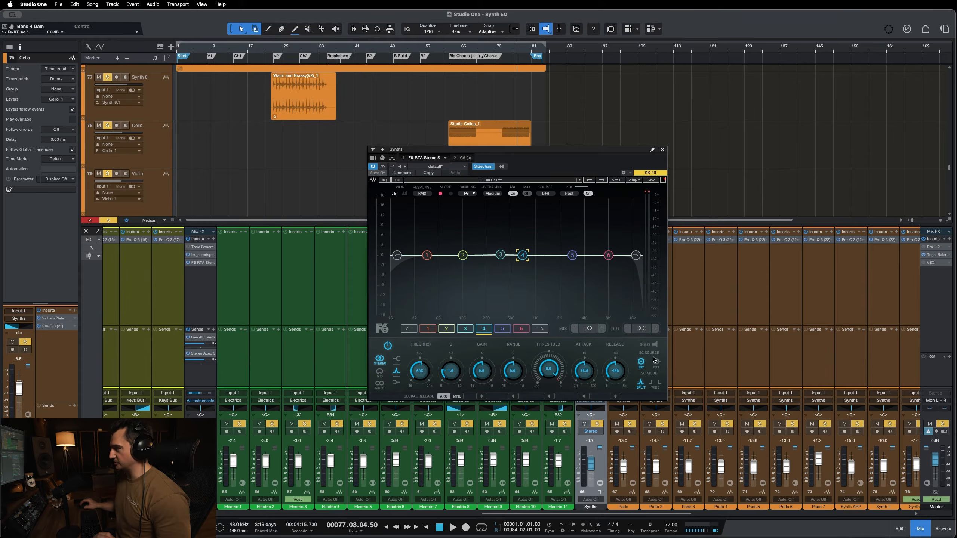
Set band 4's sidechain source to external and lower its threshold to -13.1 dB while playing the soloed section.
{"action": "left_click", "coordinate": [656, 361]}
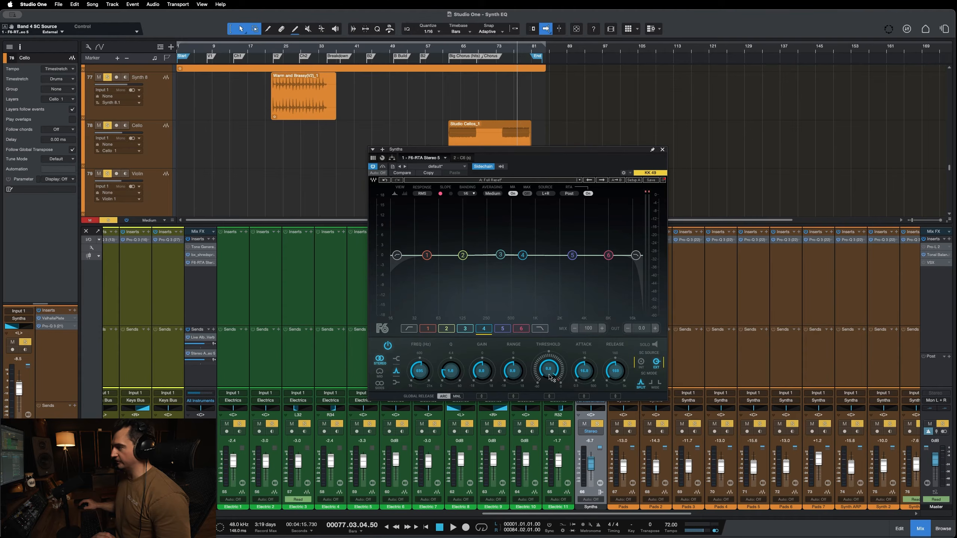
{"action": "left_click_drag", "start_coordinate": [549, 377], "coordinate": [549, 380]}
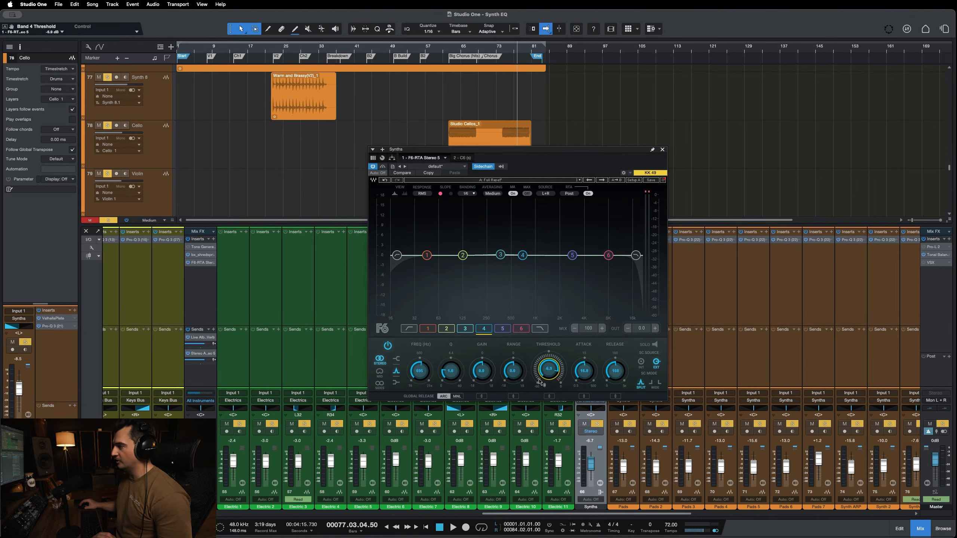
{"action": "key", "text": "space"}
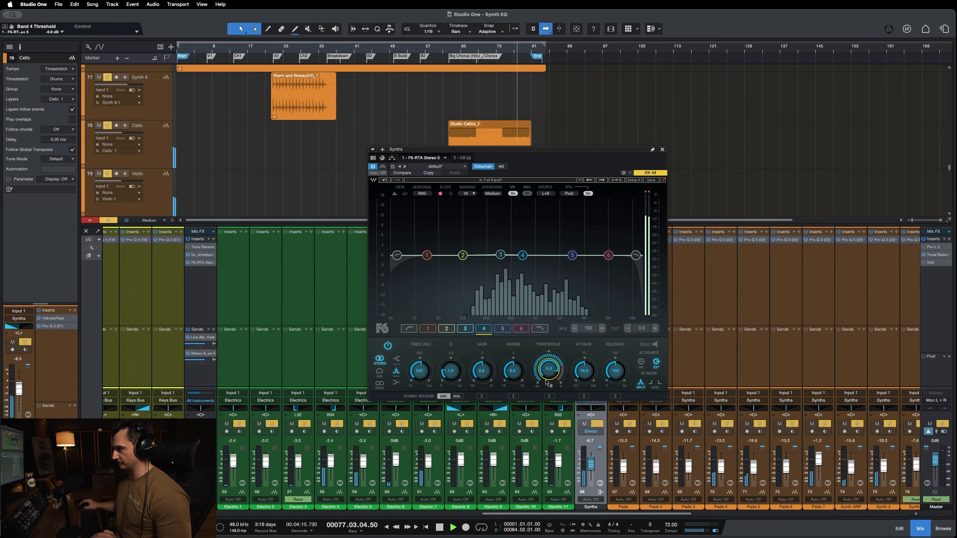
{"action": "mouse_move", "coordinate": [549, 378]}
{"action": "left_mouse_down"}
{"action": "mouse_move", "coordinate": [549, 390]}
{"action": "mouse_move", "coordinate": [553, 379]}
{"action": "left_mouse_up"}
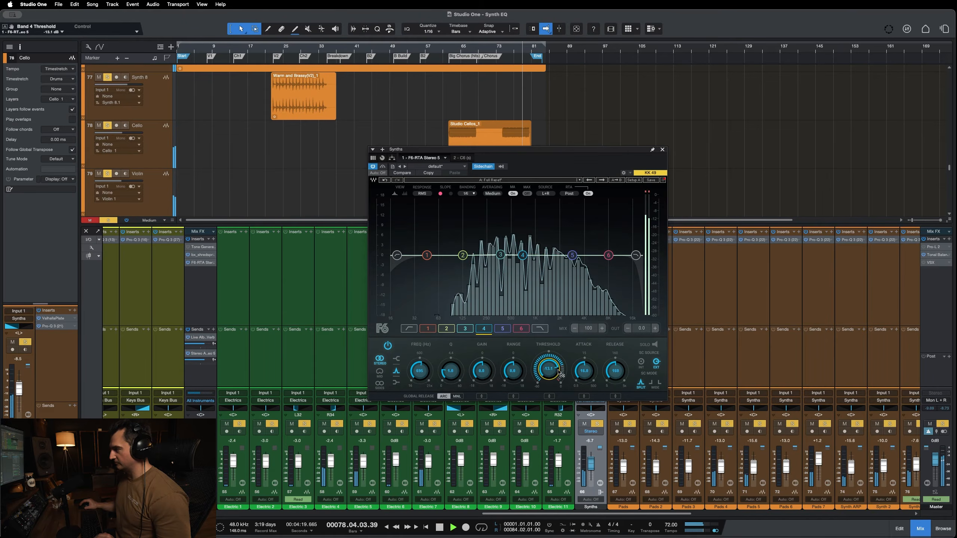
{"action": "key", "text": "space"}
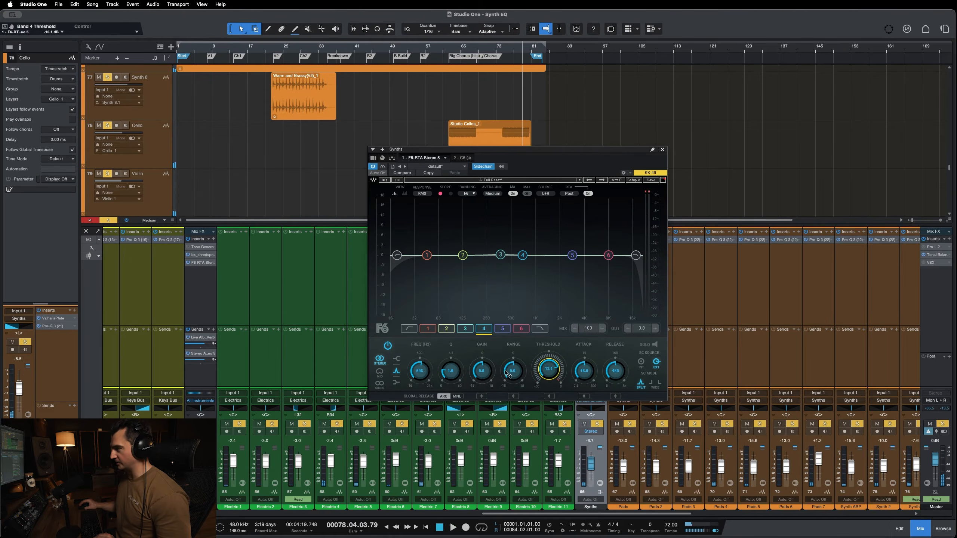
Set band 4's range to about -4.2 dB and its threshold to -17.5 dB, then replay from about bar 76.
{"action": "left_click", "coordinate": [513, 374]}
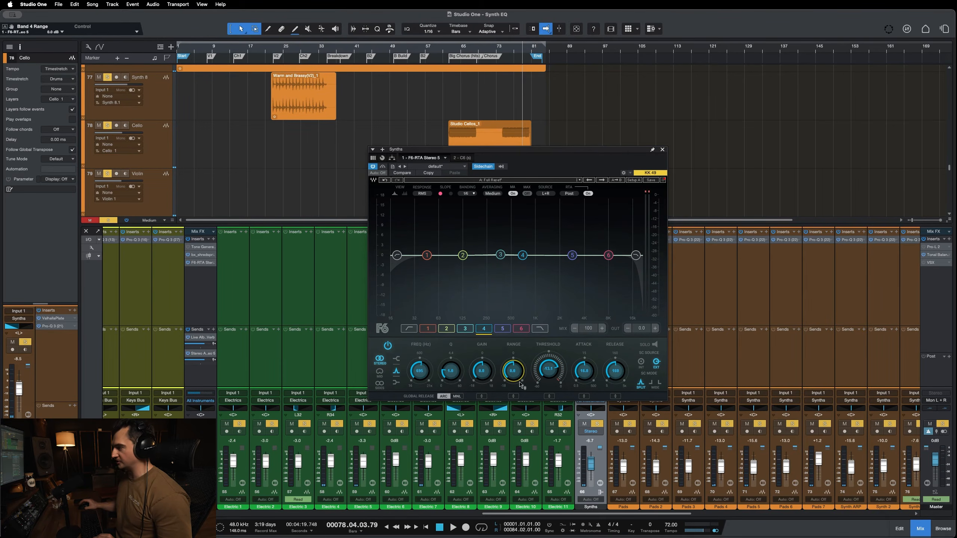
{"action": "key", "text": "space"}
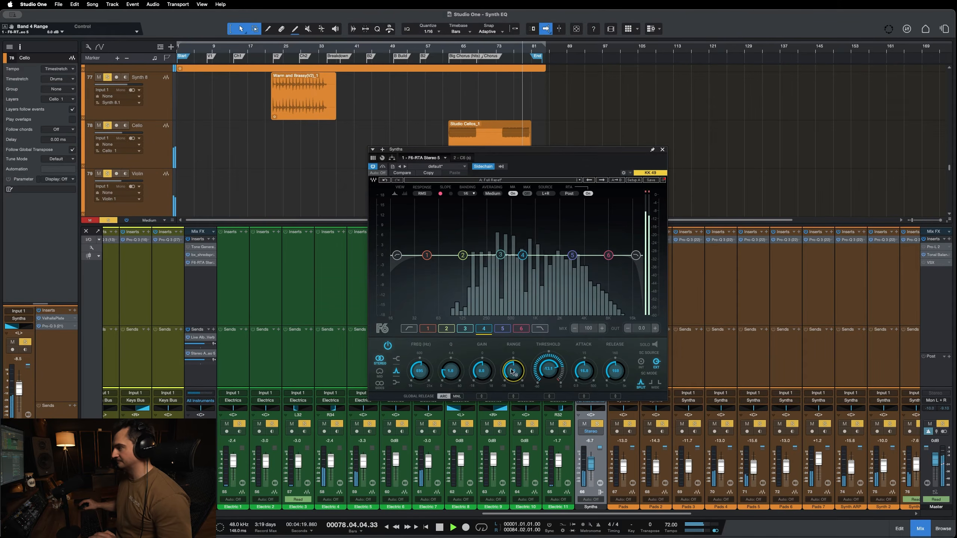
{"action": "left_click_drag", "start_coordinate": [514, 371], "coordinate": [546, 382]}
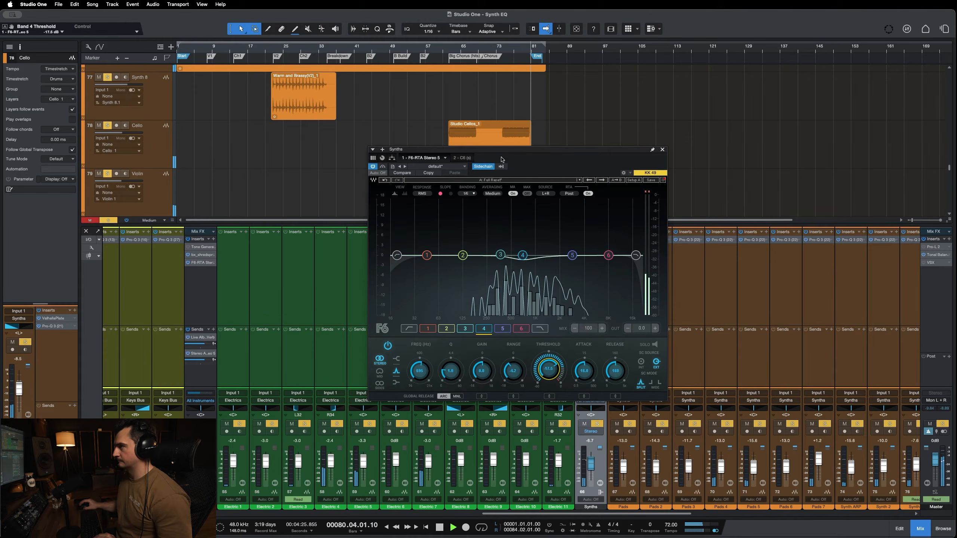
{"action": "left_click", "coordinate": [513, 51]}
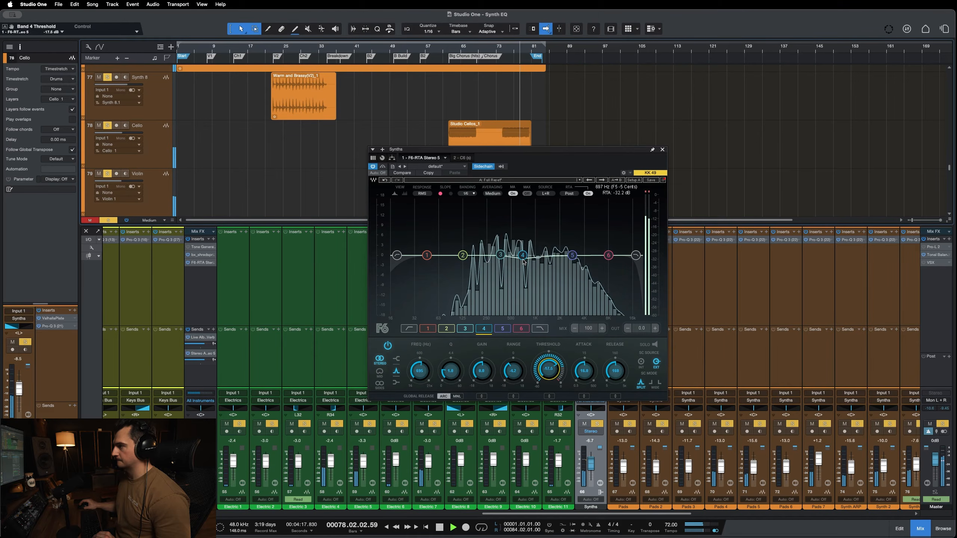
{"action": "key", "text": "space"}
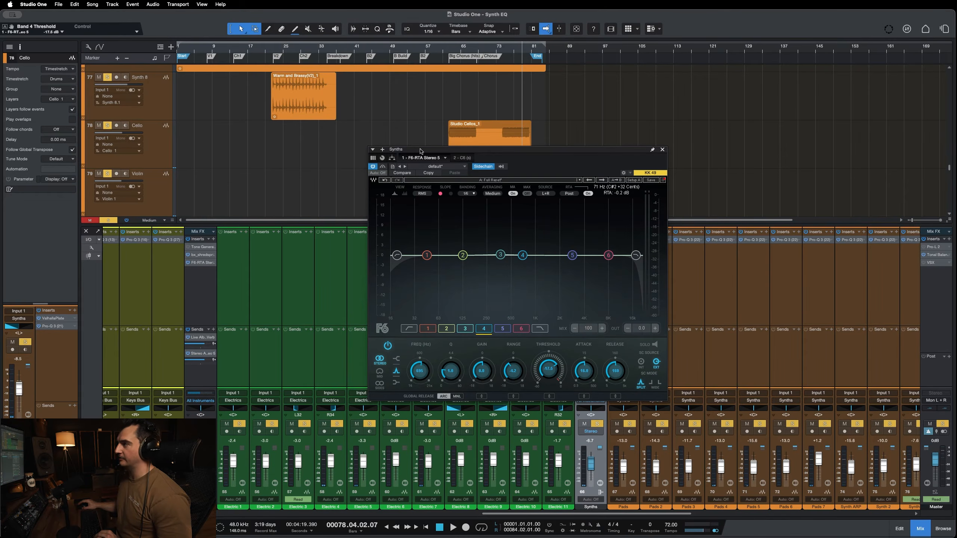
Compare the Synths bus with the F6-RTA bypassed and active during playback, leaving it active, and stop.
{"action": "key", "text": "space"}
{"action": "left_click", "coordinate": [384, 168]}
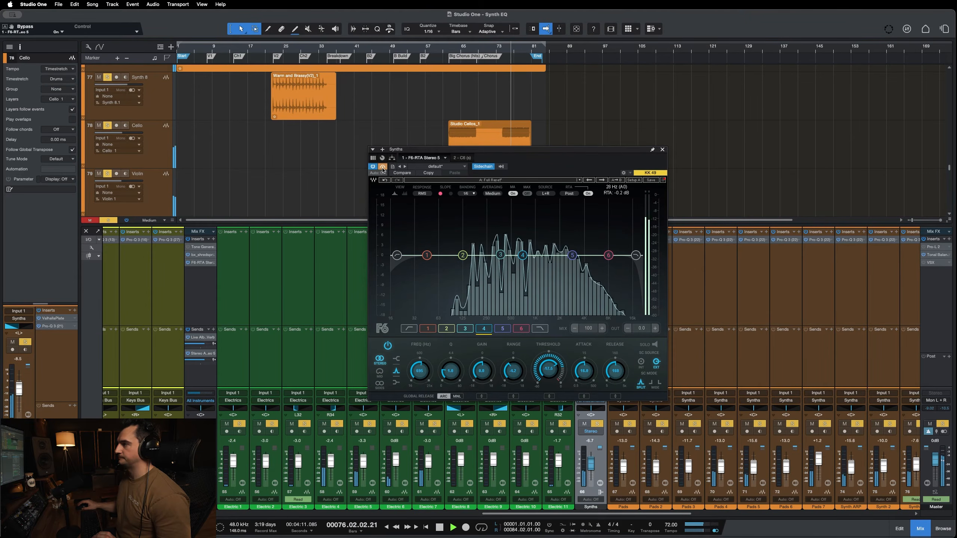
{"action": "left_click", "coordinate": [383, 167]}
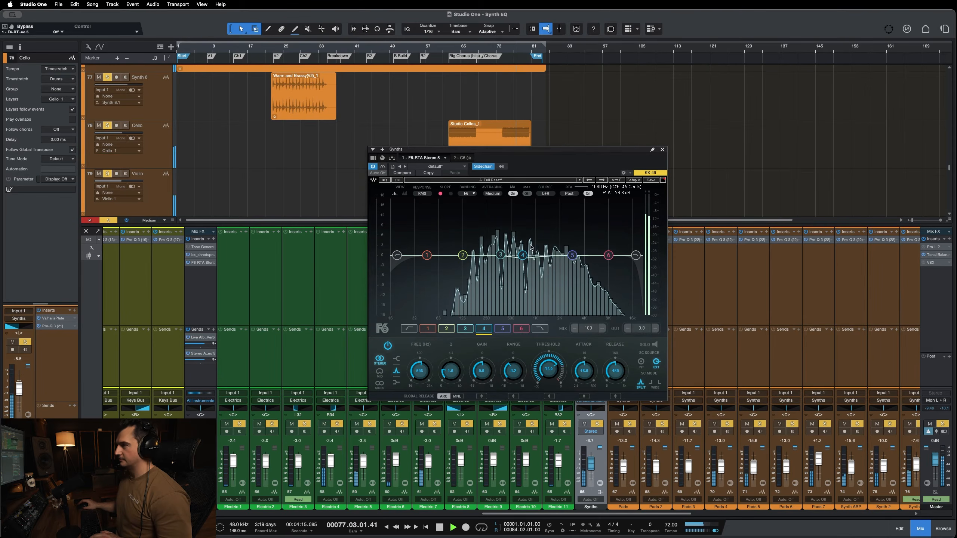
{"action": "left_click", "coordinate": [382, 167]}
{"action": "left_click", "coordinate": [382, 167]}
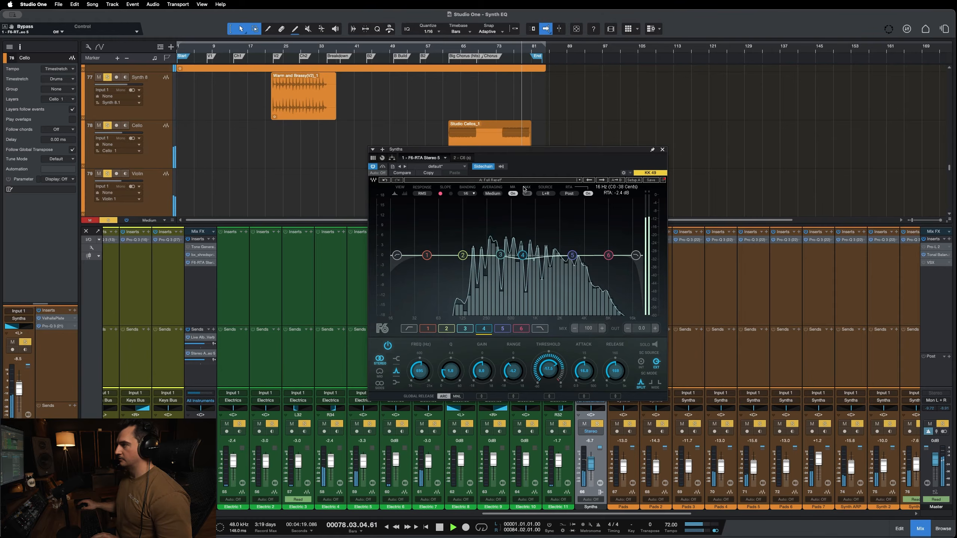
{"action": "key", "text": "space"}
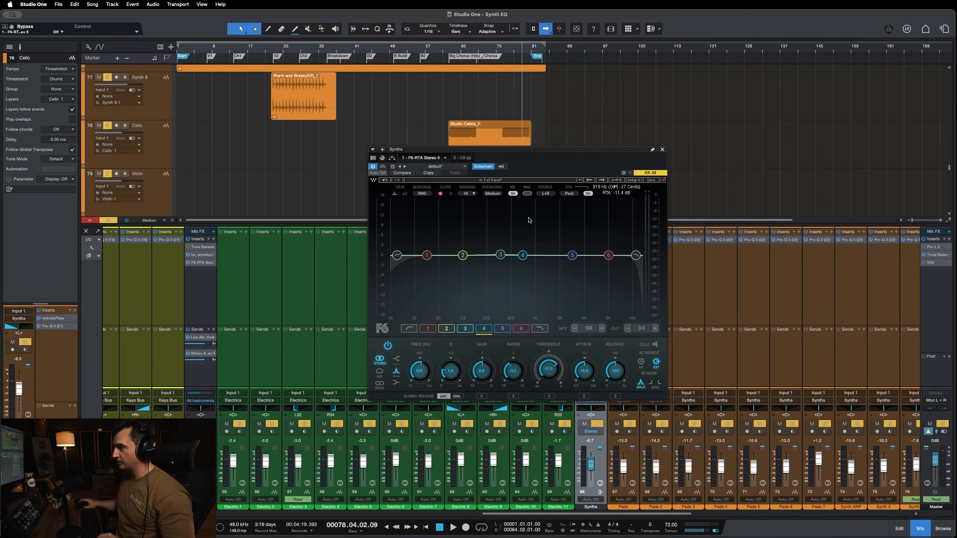
Add a second F6-RTA to the Synths bus and place it directly after the first one, ahead of the C6.
{"action": "left_click_drag", "start_coordinate": [554, 149], "coordinate": [544, 146]}
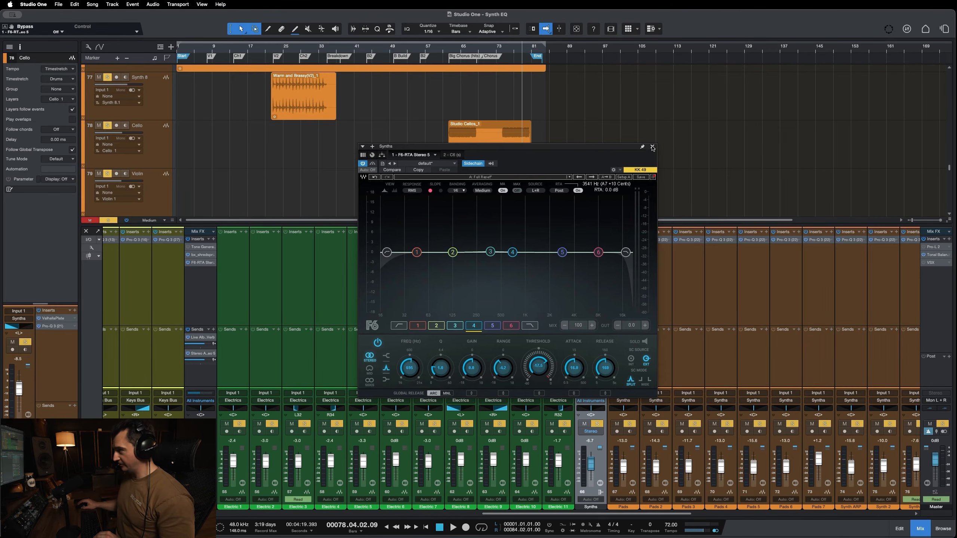
{"action": "left_click", "coordinate": [653, 147]}
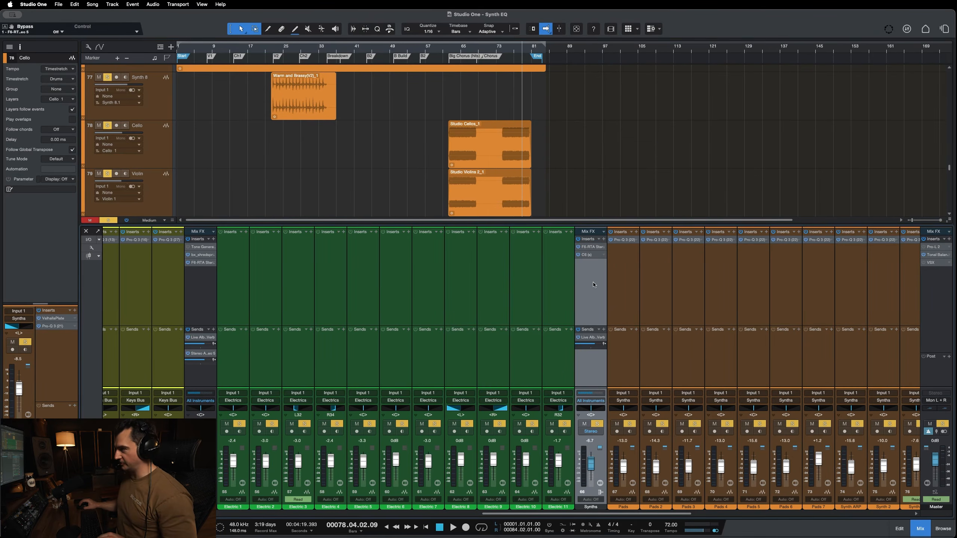
{"action": "left_click", "coordinate": [604, 239]}
{"action": "type", "text": "f6"}
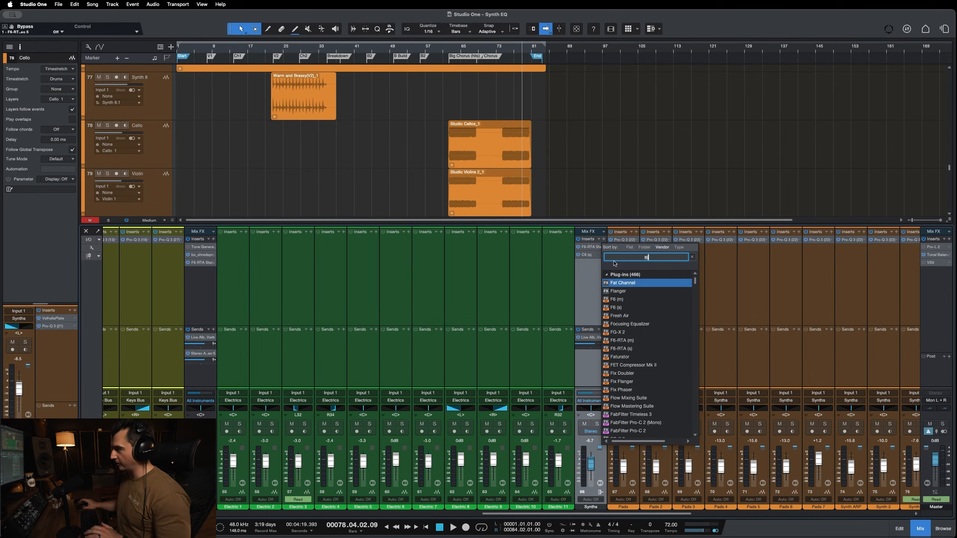
{"action": "left_click", "coordinate": [638, 341]}
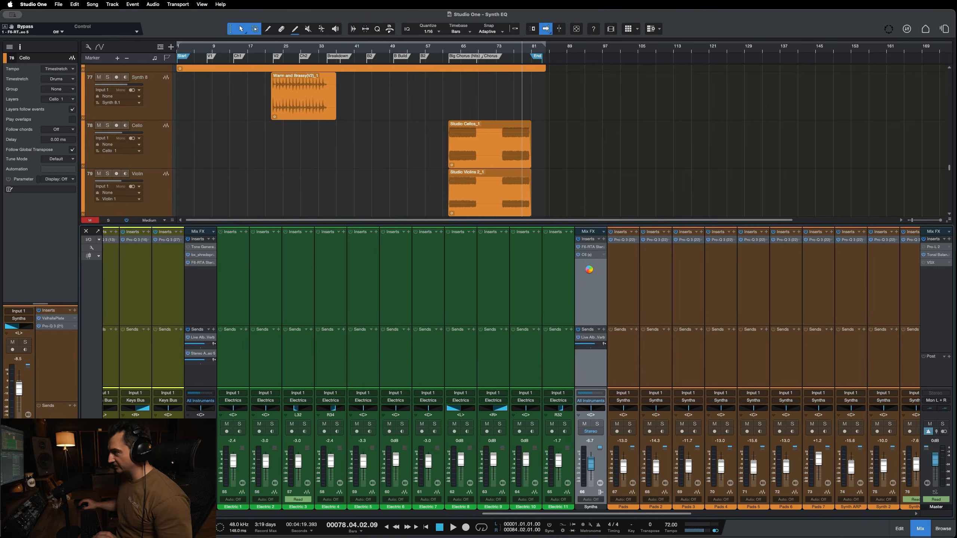
{"action": "left_click_drag", "start_coordinate": [606, 147], "coordinate": [471, 185]}
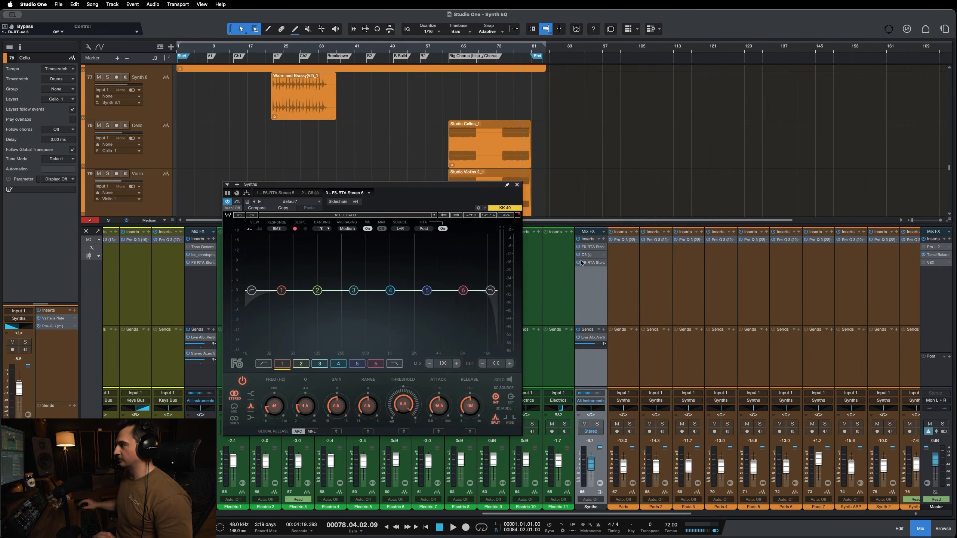
{"action": "left_click_drag", "start_coordinate": [582, 263], "coordinate": [584, 255]}
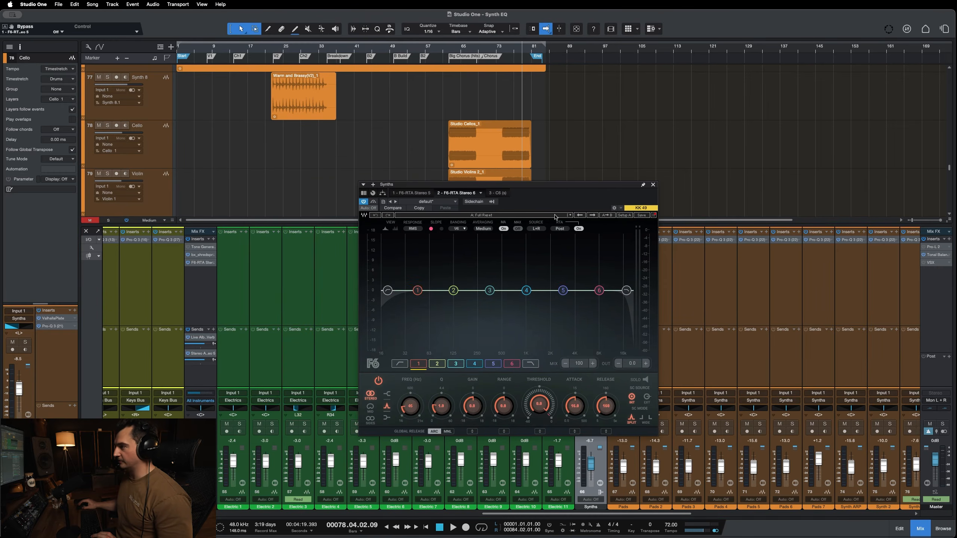
Feed the All Vocals bus into the new F6-RTA's sidechain and set band 5 to the external source at about 2.8 kHz.
{"action": "left_click_drag", "start_coordinate": [563, 290], "coordinate": [562, 289]}
{"action": "left_click", "coordinate": [491, 201]}
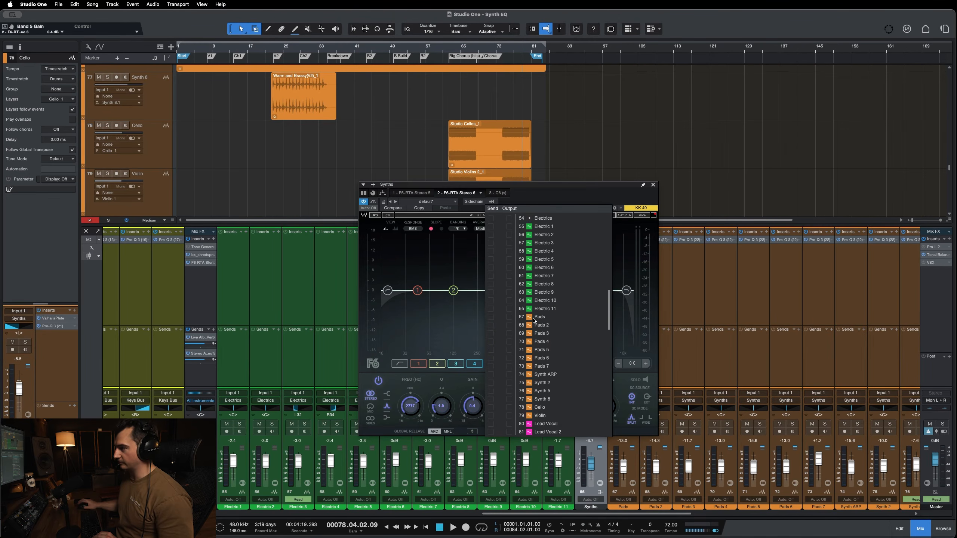
{"action": "scroll", "coordinate": [534, 320], "scroll_direction": "up", "scroll_amount": 15}
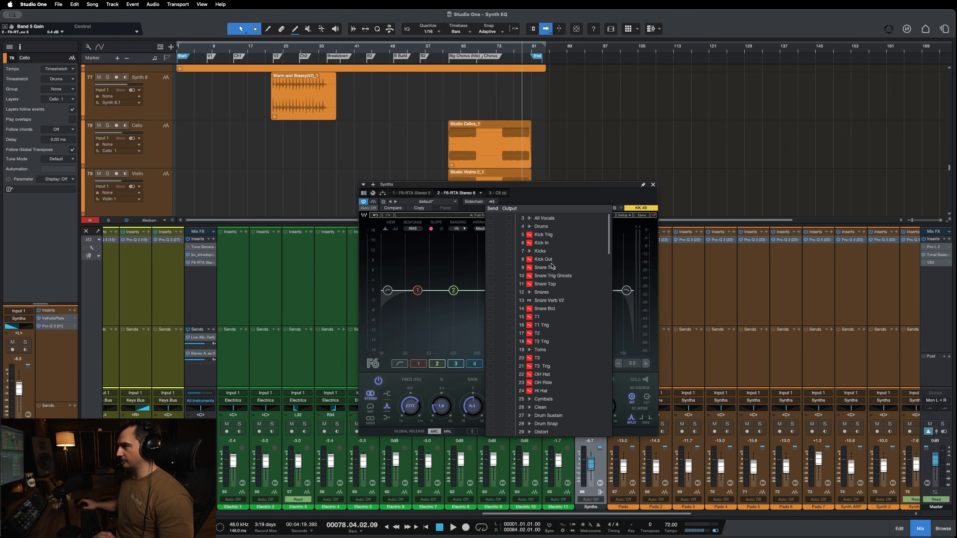
{"action": "left_click", "coordinate": [491, 219]}
{"action": "left_click", "coordinate": [585, 200]}
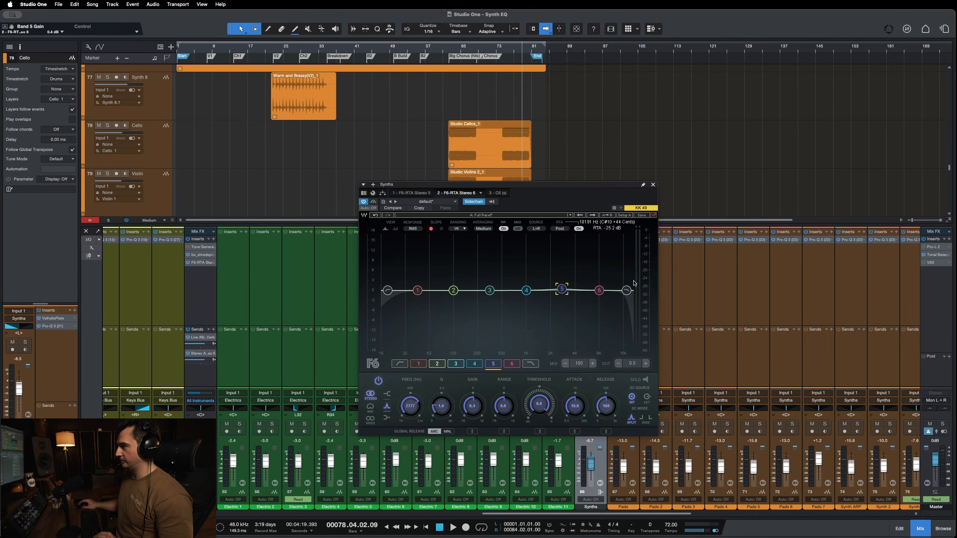
{"action": "left_click", "coordinate": [647, 398]}
{"action": "left_click_drag", "start_coordinate": [561, 289], "coordinate": [563, 290]}
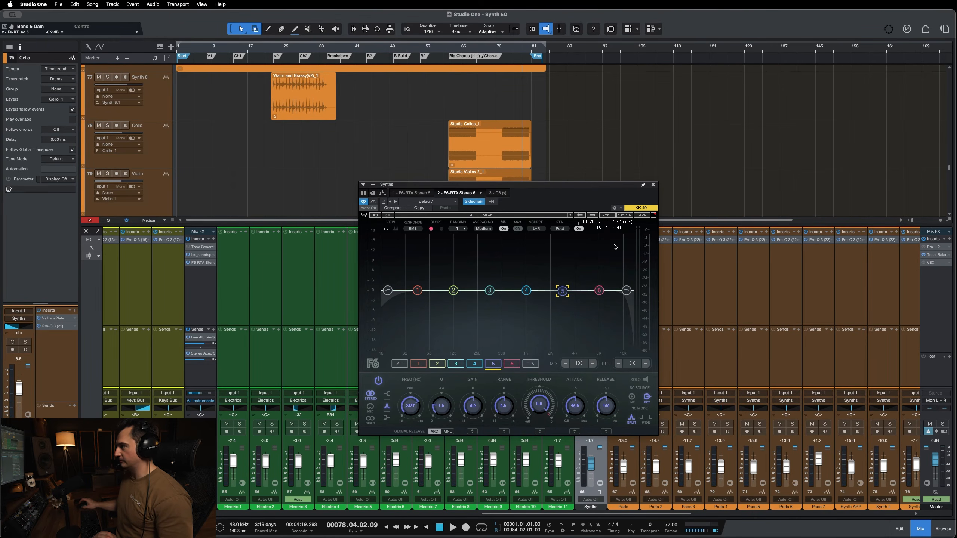
{"action": "left_click", "coordinate": [653, 185]}
Unmute all four lead vocal tracks together.
{"action": "scroll", "coordinate": [678, 373], "scroll_direction": "right", "scroll_amount": 11}
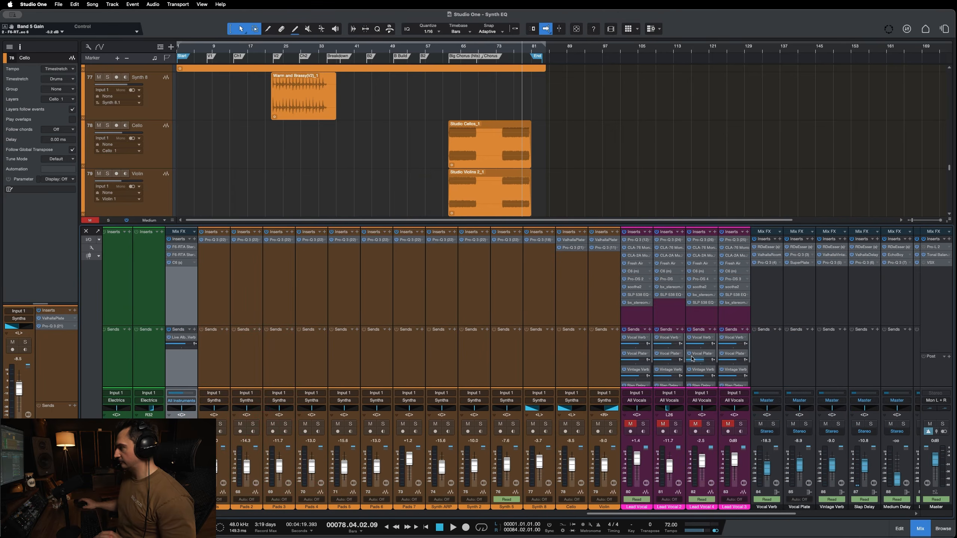
{"action": "left_click", "coordinate": [734, 493]}
{"action": "left_click", "coordinate": [640, 493], "text": "shift"}
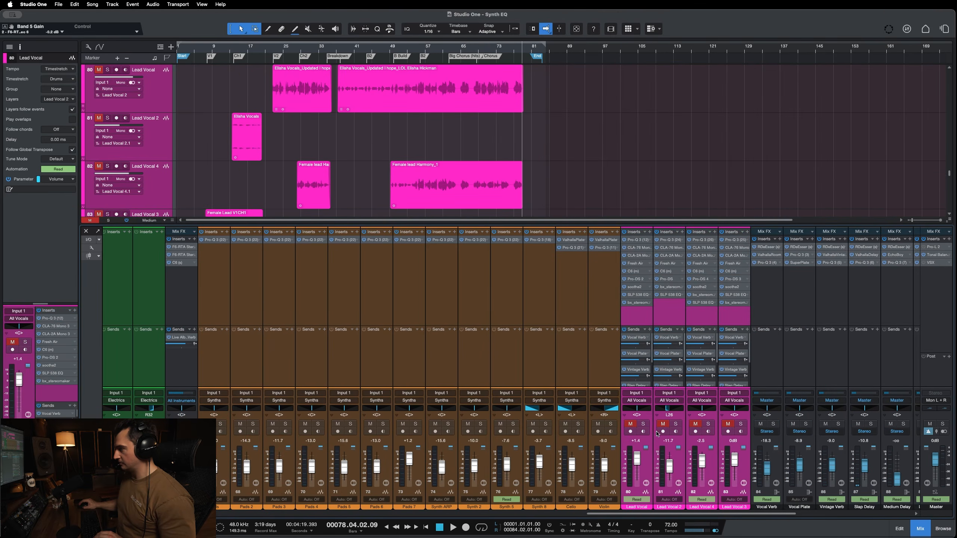
{"action": "left_click", "coordinate": [662, 424]}
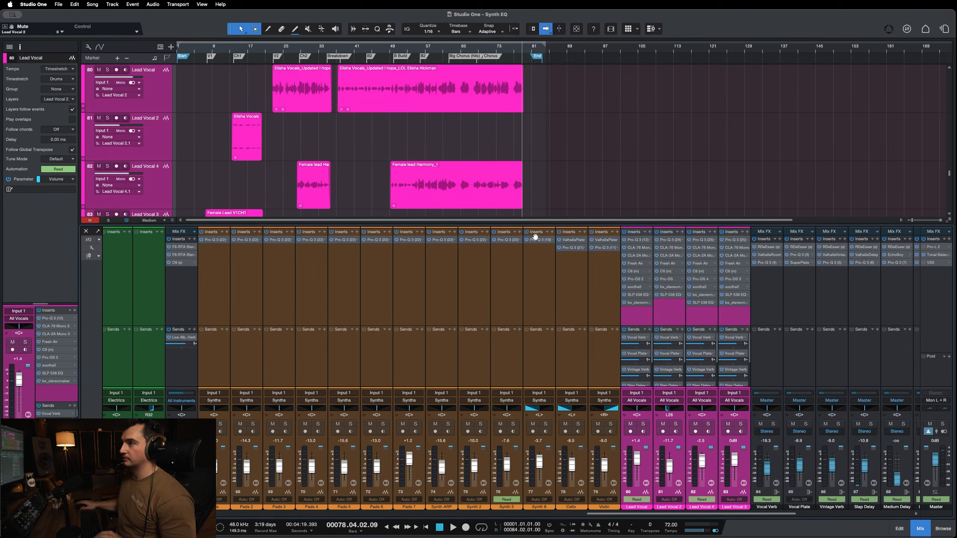
Play from about bar 67 while checking the Synths bus in the second F6-RTA's analyser, and stop.
{"action": "scroll", "coordinate": [532, 185], "scroll_direction": "down", "scroll_amount": 3}
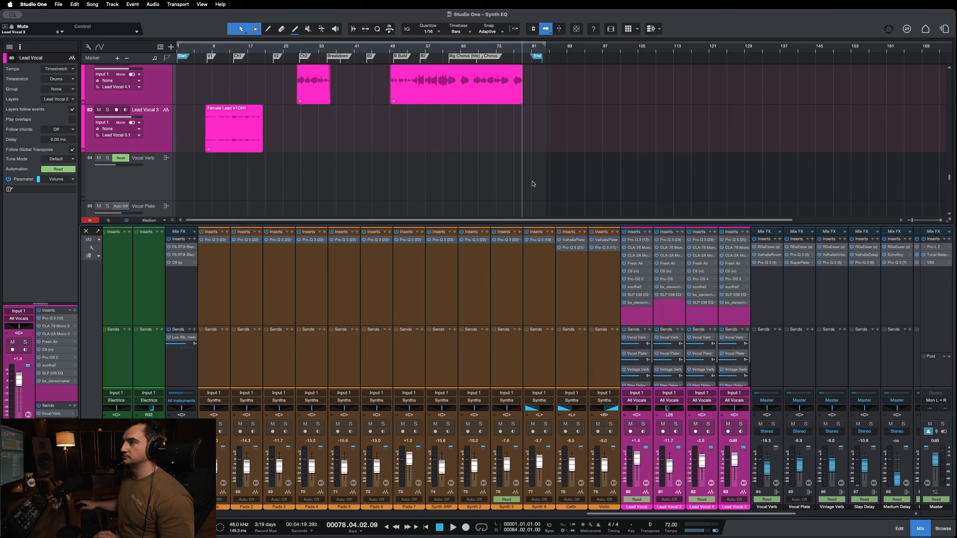
{"action": "scroll", "coordinate": [532, 182], "scroll_direction": "up", "scroll_amount": 3}
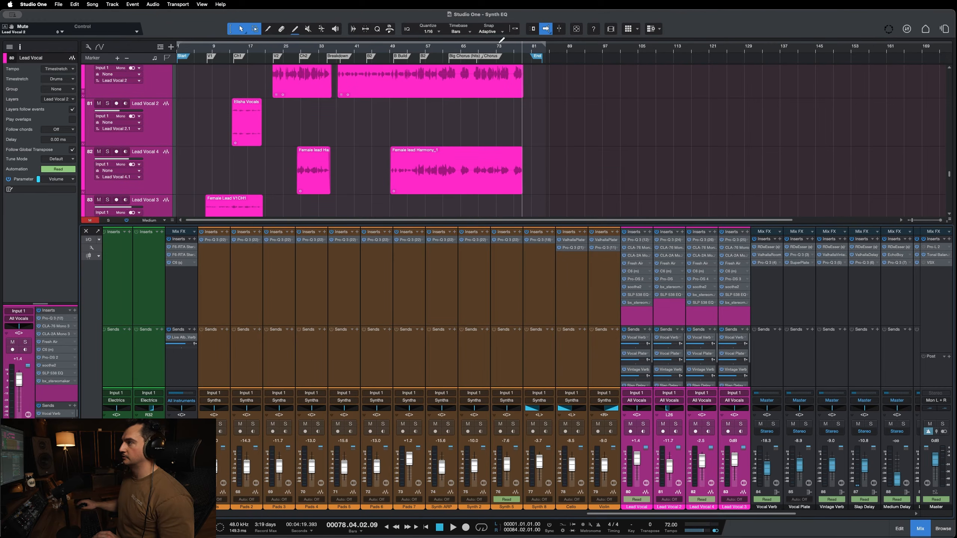
{"action": "left_click", "coordinate": [476, 49]}
{"action": "scroll", "coordinate": [485, 265], "scroll_direction": "left", "scroll_amount": 5}
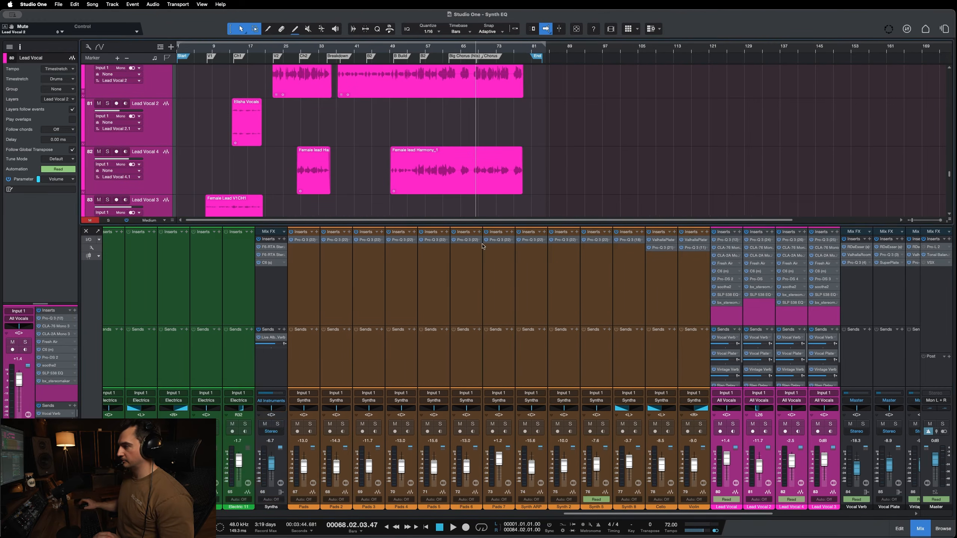
{"action": "scroll", "coordinate": [485, 265], "scroll_direction": "left", "scroll_amount": 4}
{"action": "left_click", "coordinate": [464, 255]}
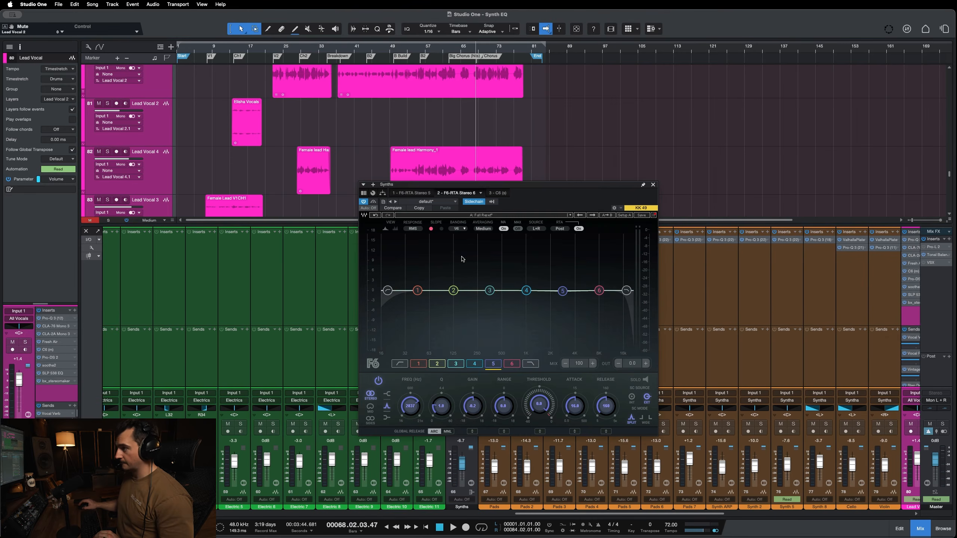
{"action": "left_click", "coordinate": [472, 49]}
{"action": "key", "text": "space"}
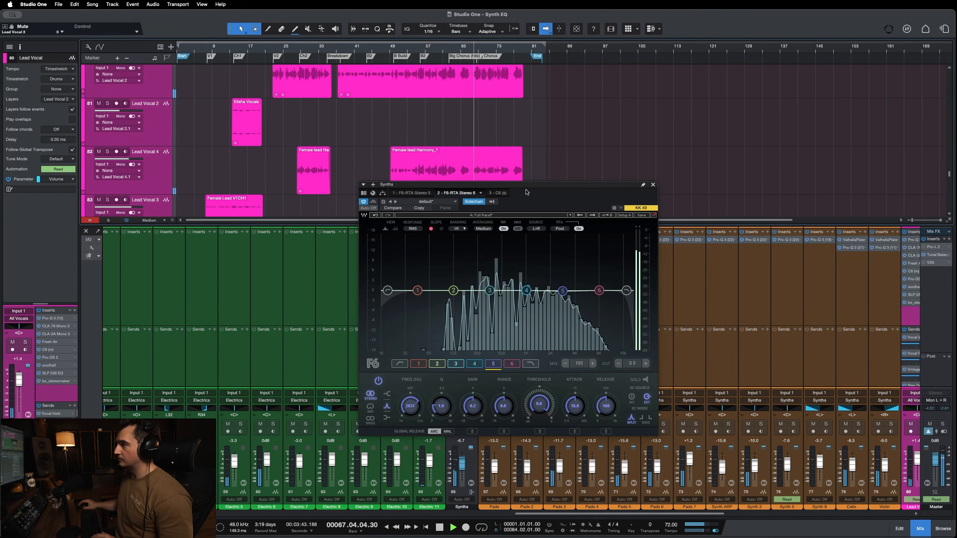
{"action": "left_click_drag", "start_coordinate": [524, 187], "coordinate": [535, 183]}
{"action": "key", "text": "space"}
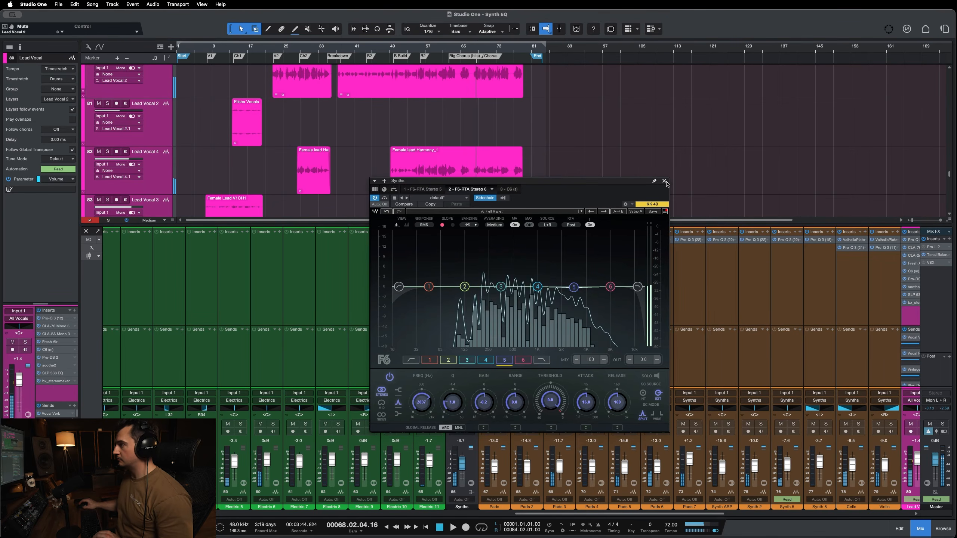
{"action": "left_click", "coordinate": [664, 181]}
Unmute the All Vocals bus and play the section from about bar 67.
{"action": "left_click_drag", "start_coordinate": [654, 514], "coordinate": [241, 513]}
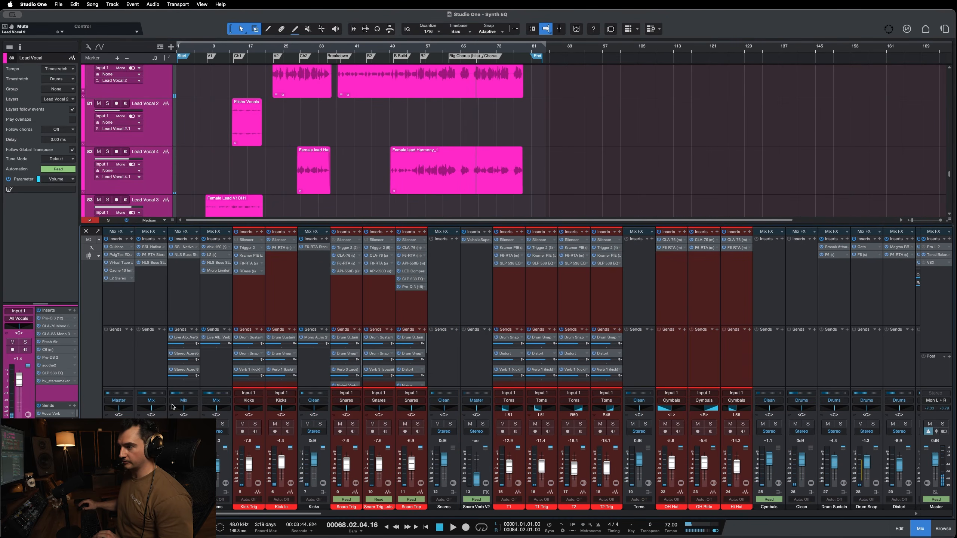
{"action": "left_click", "coordinate": [177, 424]}
{"action": "left_click", "coordinate": [468, 51]}
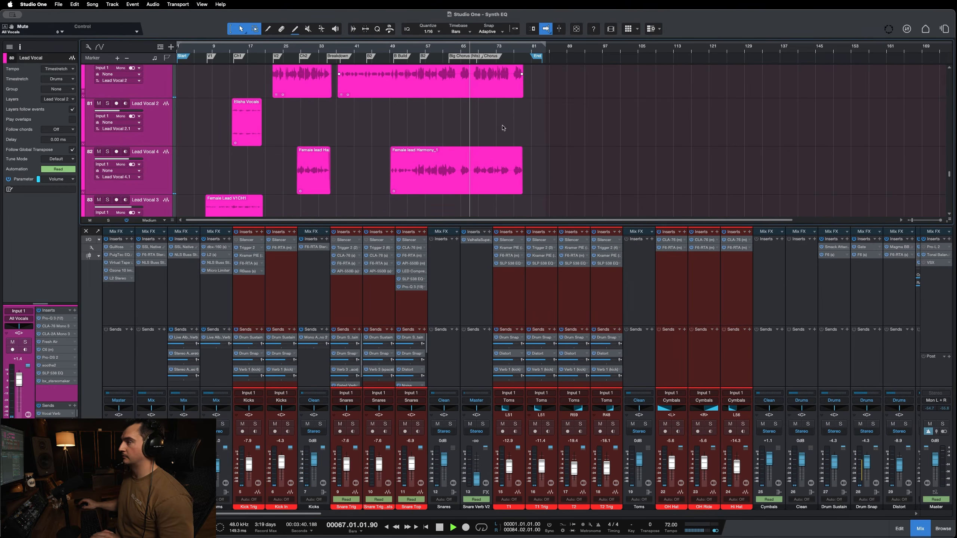
{"action": "key", "text": "space"}
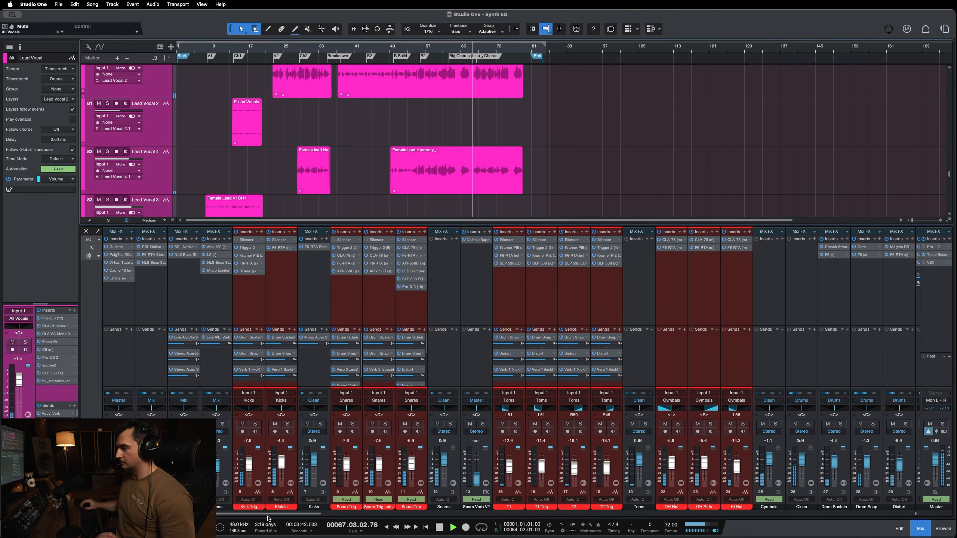
Solo the Synths bus during playback, raise its fader to about -2.5 dB, and stop.
{"action": "left_click_drag", "start_coordinate": [272, 514], "coordinate": [531, 486]}
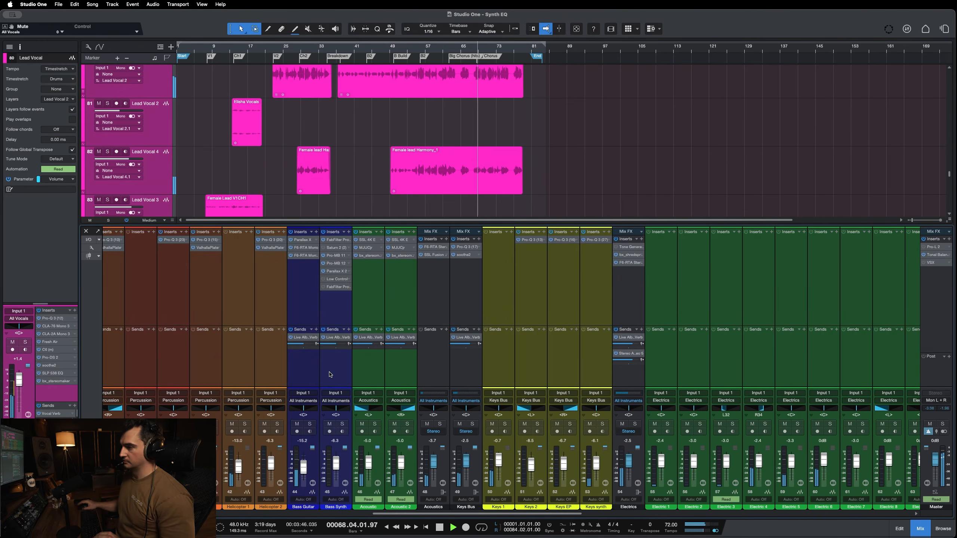
{"action": "scroll", "coordinate": [388, 366], "scroll_direction": "left", "scroll_amount": 3}
{"action": "scroll", "coordinate": [468, 359], "scroll_direction": "right", "scroll_amount": 4}
{"action": "scroll", "coordinate": [469, 358], "scroll_direction": "right", "scroll_amount": 10}
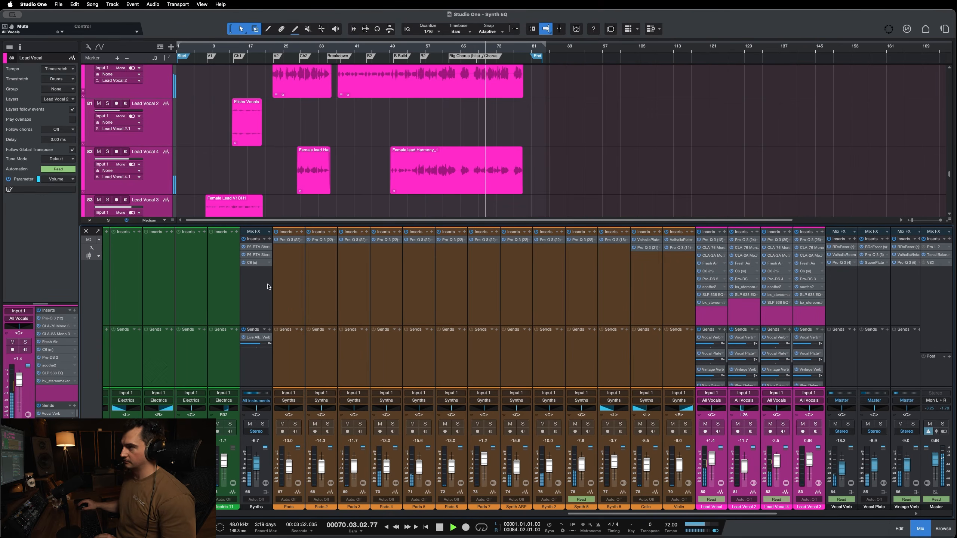
{"action": "left_click", "coordinate": [262, 424]}
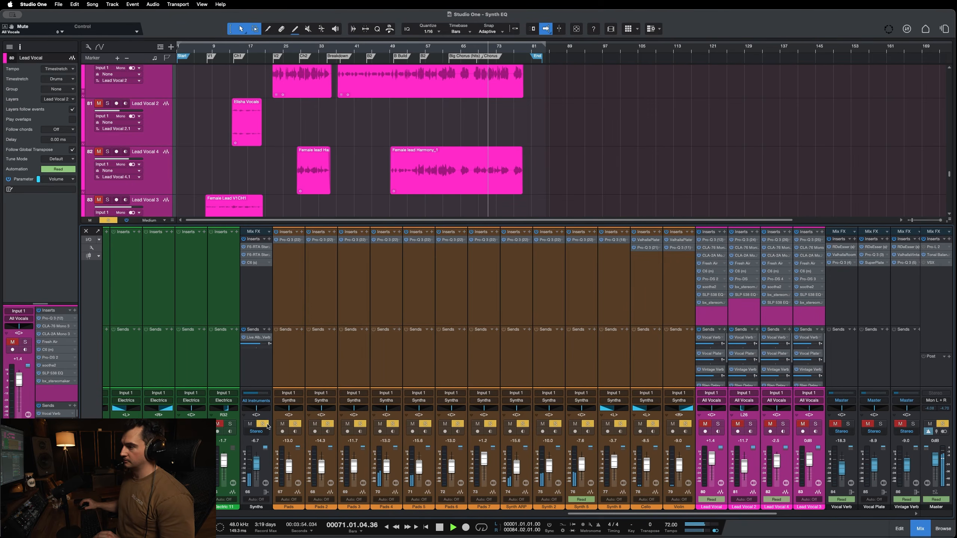
{"action": "left_click_drag", "start_coordinate": [258, 465], "coordinate": [259, 462]}
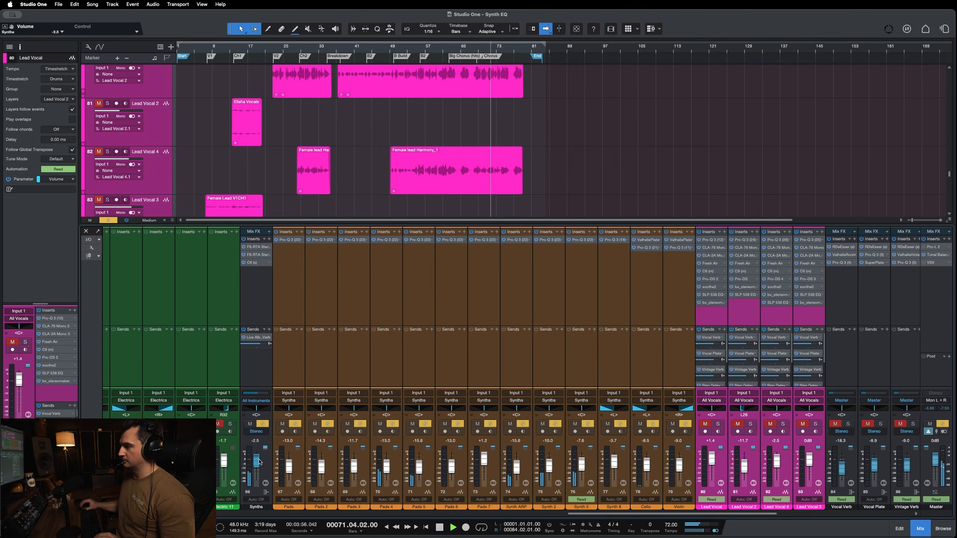
{"action": "key", "text": "space"}
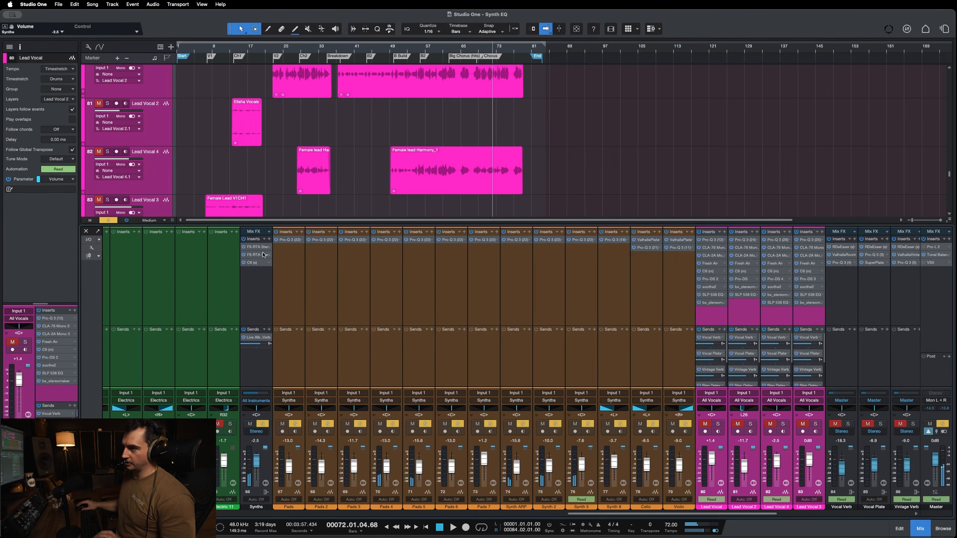
Nudge band 5 of the second F6-RTA to about 3 kHz, give it a negative range, and lower its threshold to about -36 dB during playback.
{"action": "left_click", "coordinate": [259, 255]}
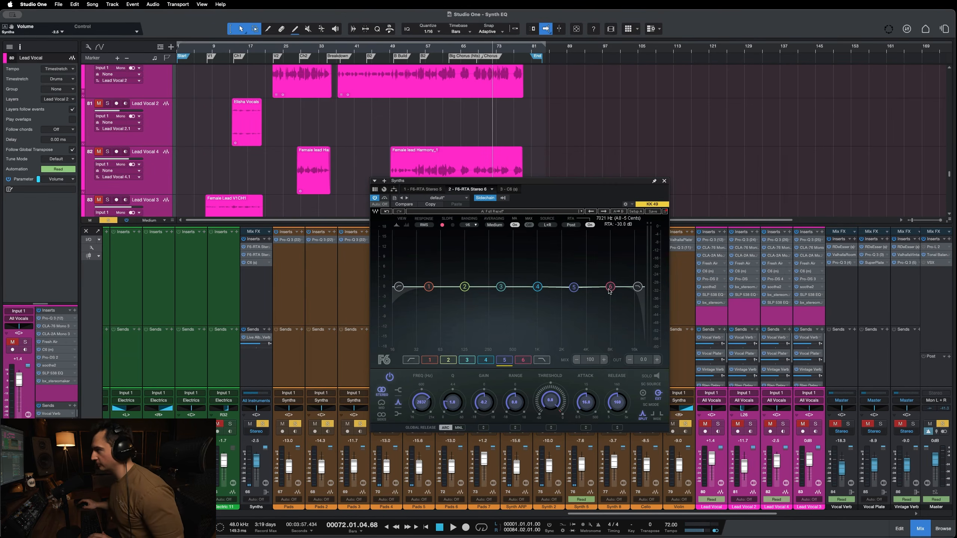
{"action": "left_click_drag", "start_coordinate": [573, 286], "coordinate": [575, 285]}
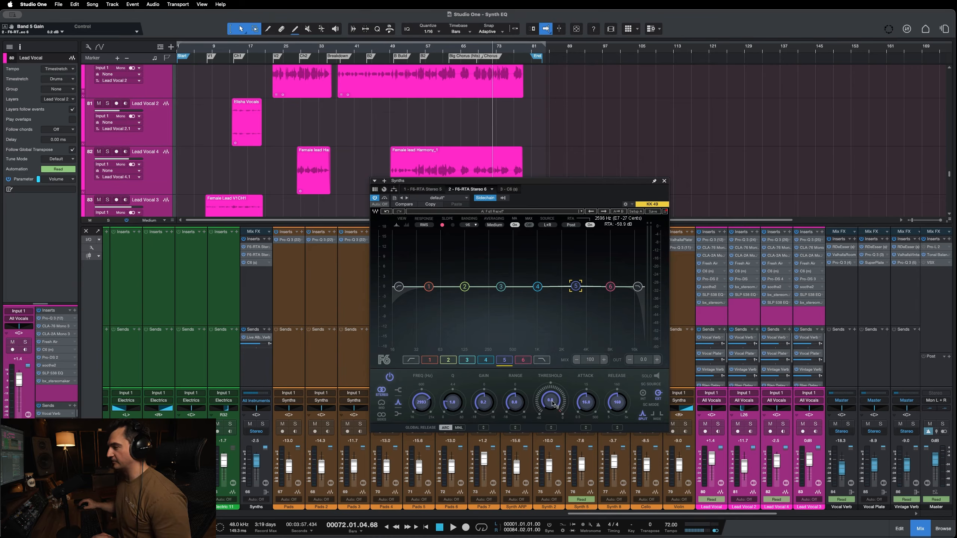
{"action": "left_click_drag", "start_coordinate": [551, 402], "coordinate": [507, 413]}
{"action": "key", "text": "space"}
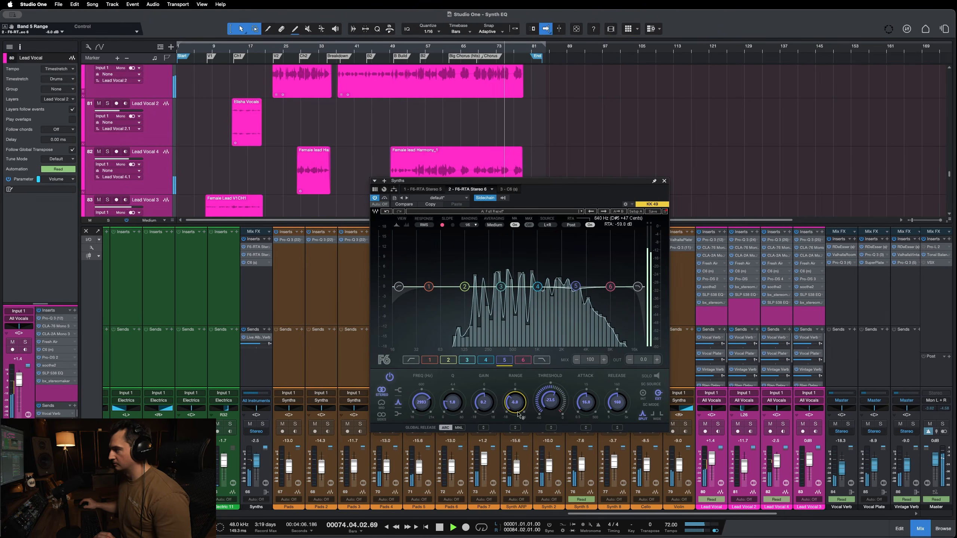
{"action": "left_click_drag", "start_coordinate": [515, 403], "coordinate": [550, 413]}
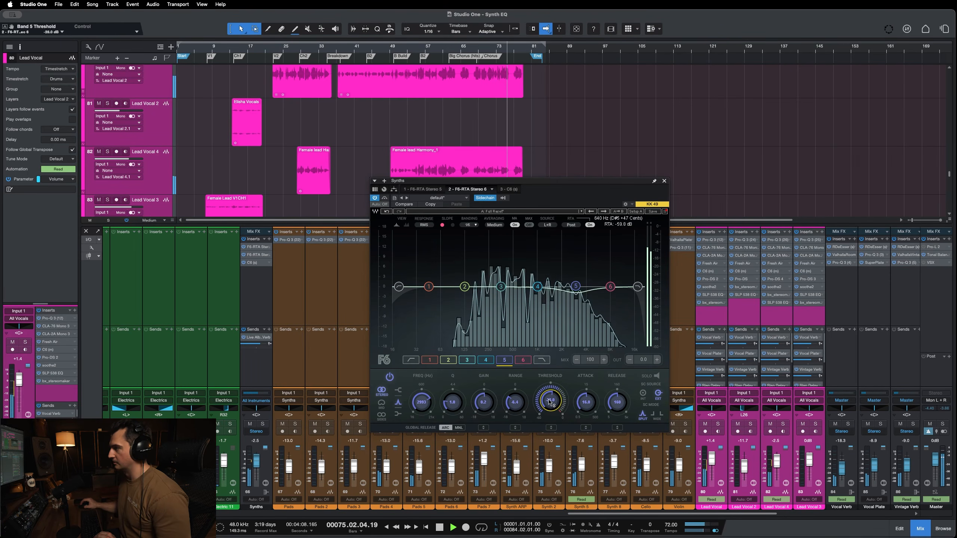
{"action": "left_click", "coordinate": [664, 181]}
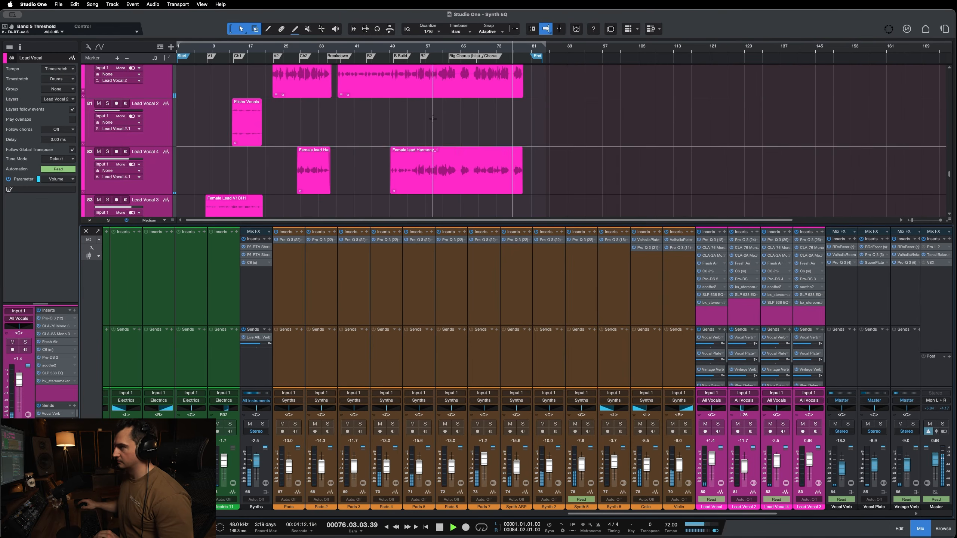
Replay from about bar 69, raise the Synths bus to 0 dB, solo it, and stop.
{"action": "left_click", "coordinate": [479, 51]}
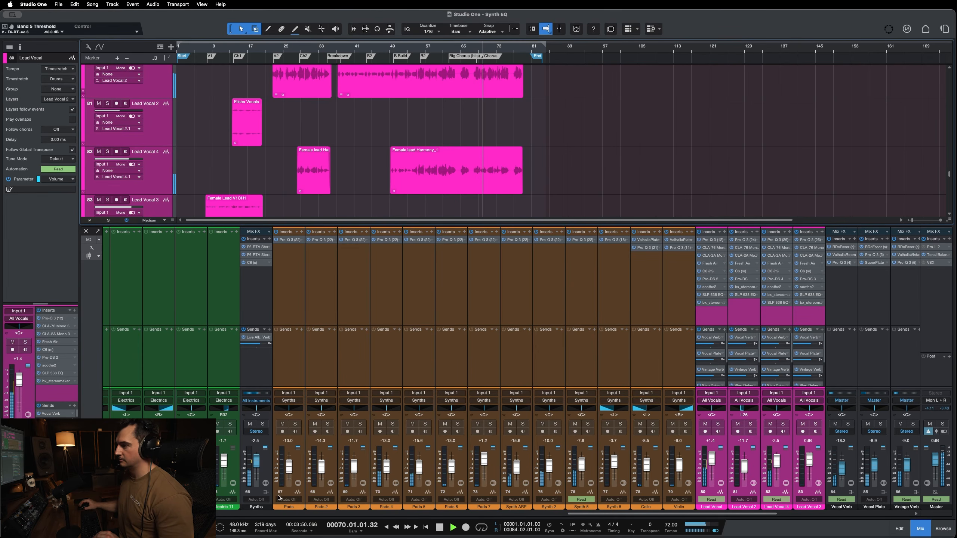
{"action": "left_click", "coordinate": [262, 424]}
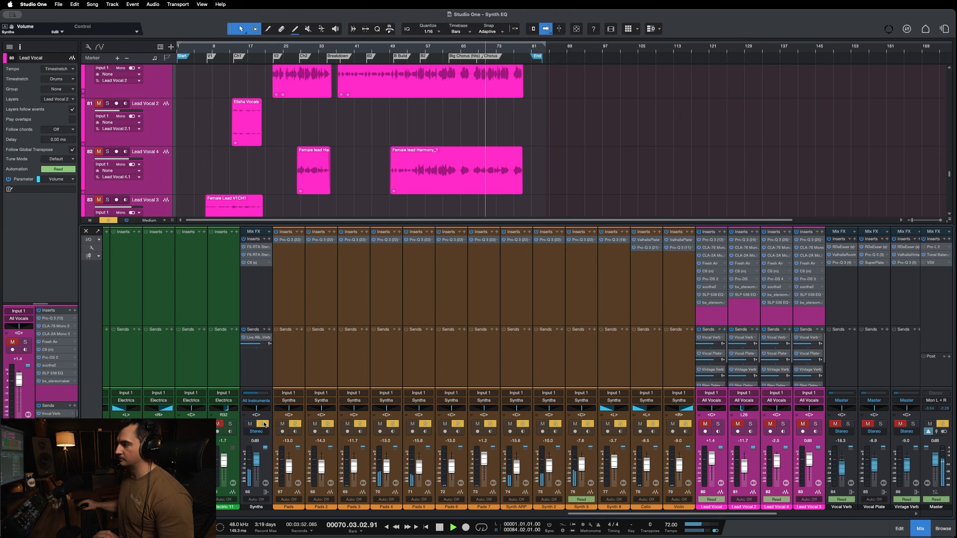
{"action": "key", "text": "space"}
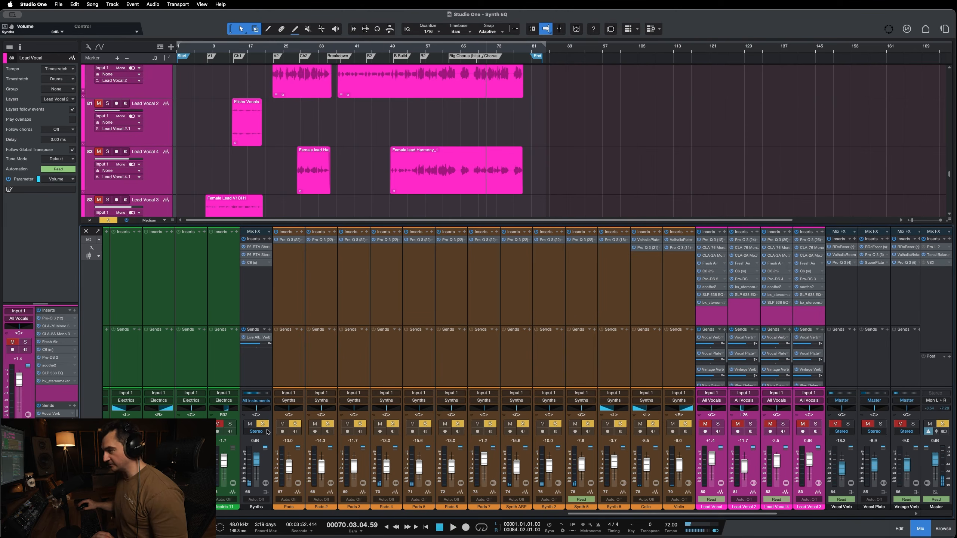
Select the Synths bus, open its second F6-RTA for review, and close the plug-in window.
{"action": "left_click", "coordinate": [268, 297]}
{"action": "left_click", "coordinate": [252, 249]}
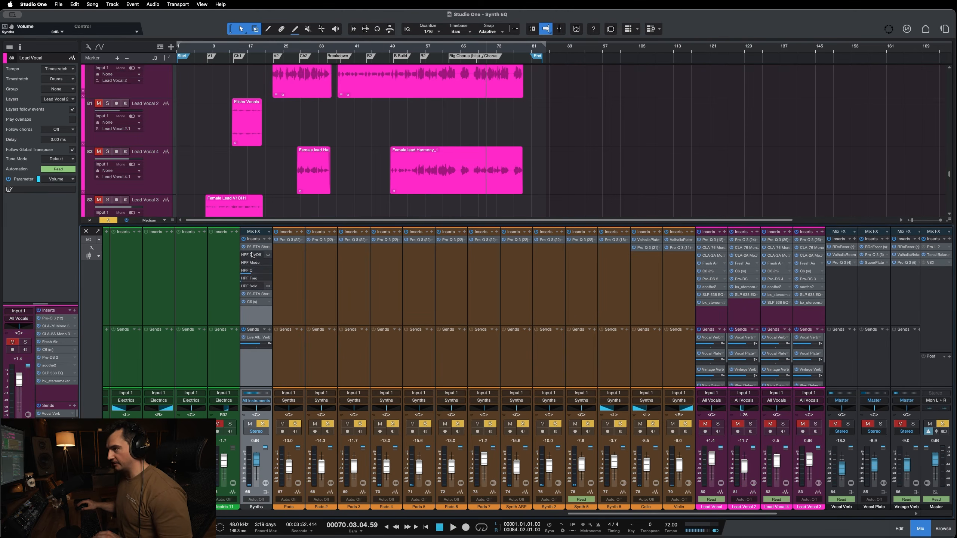
{"action": "left_click", "coordinate": [255, 248]}
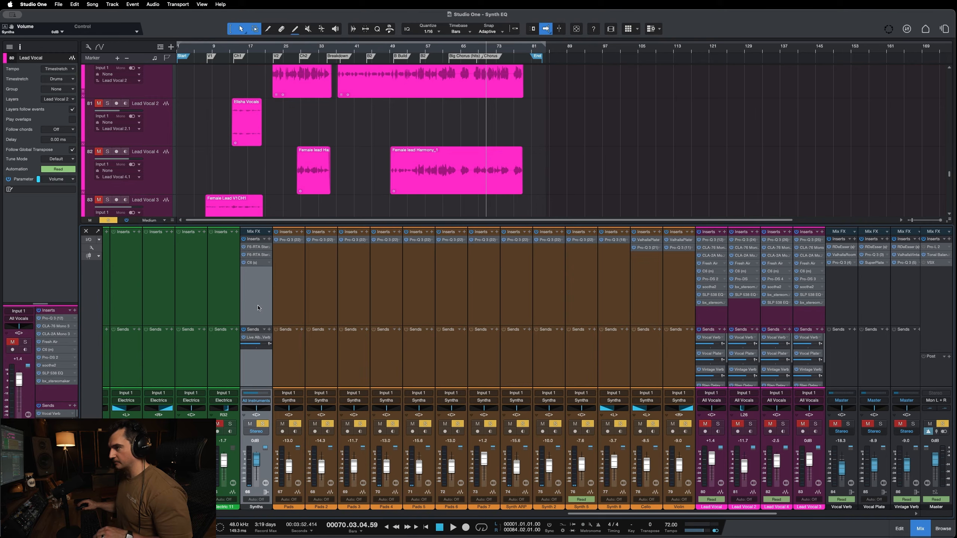
{"action": "left_click", "coordinate": [252, 256]}
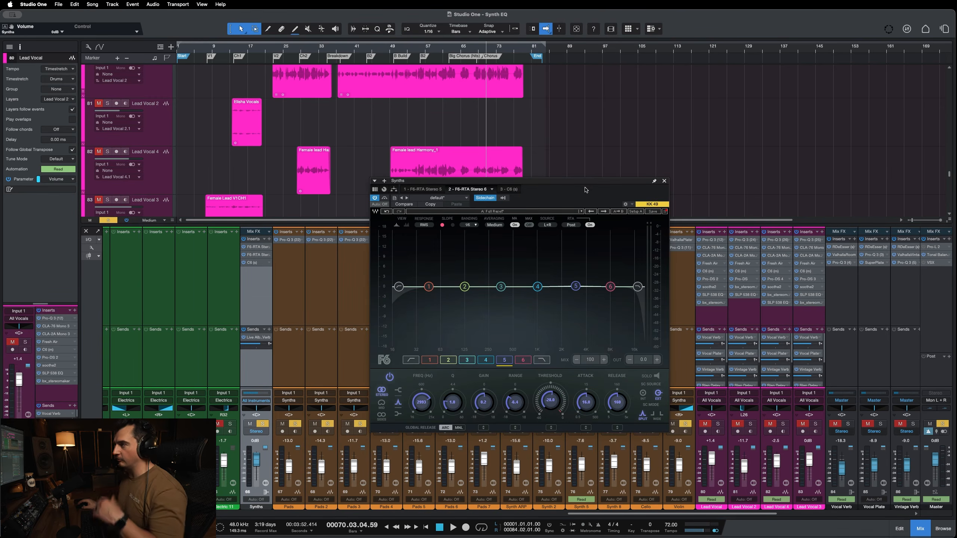
{"action": "left_click", "coordinate": [664, 182]}
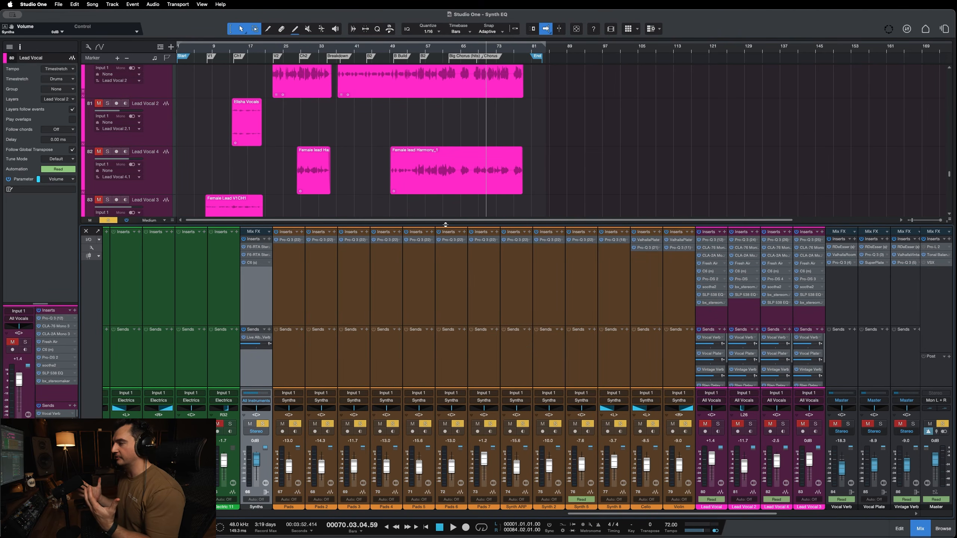
Clear all solos and replay the full mix from about bar 69, toggling both F6-RTA inserts on the Synths bus to compare.
{"action": "key", "text": "shift+s"}
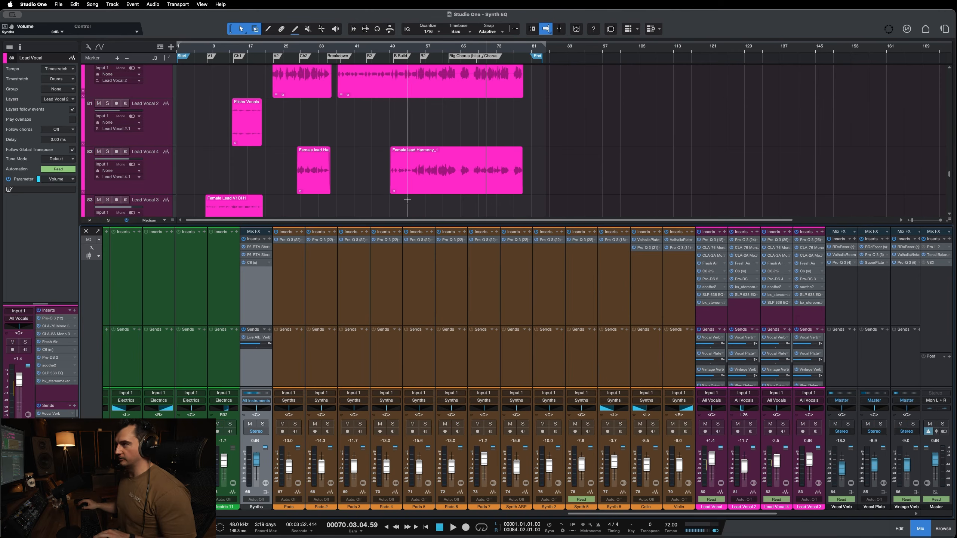
{"action": "left_click", "coordinate": [479, 52]}
{"action": "left_click", "coordinate": [479, 52]}
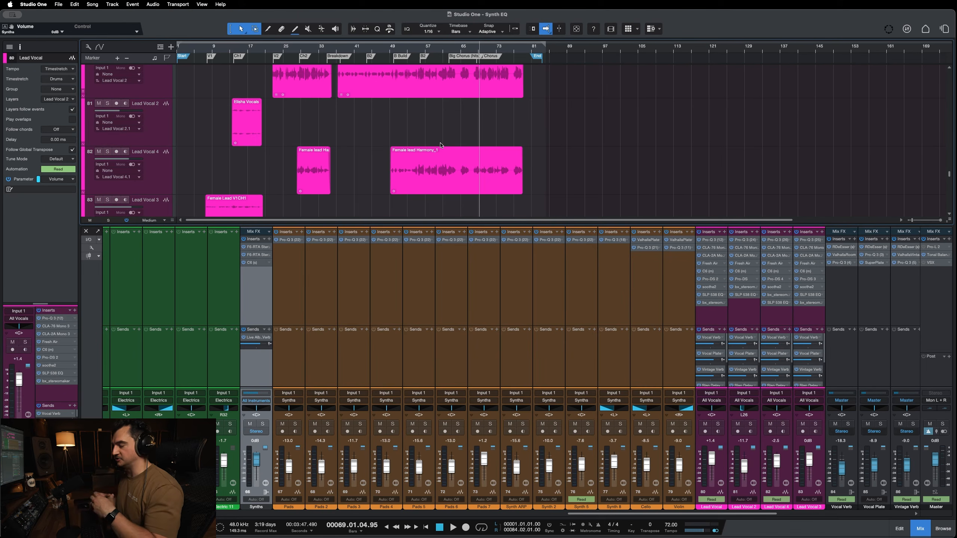
{"action": "key", "text": "space"}
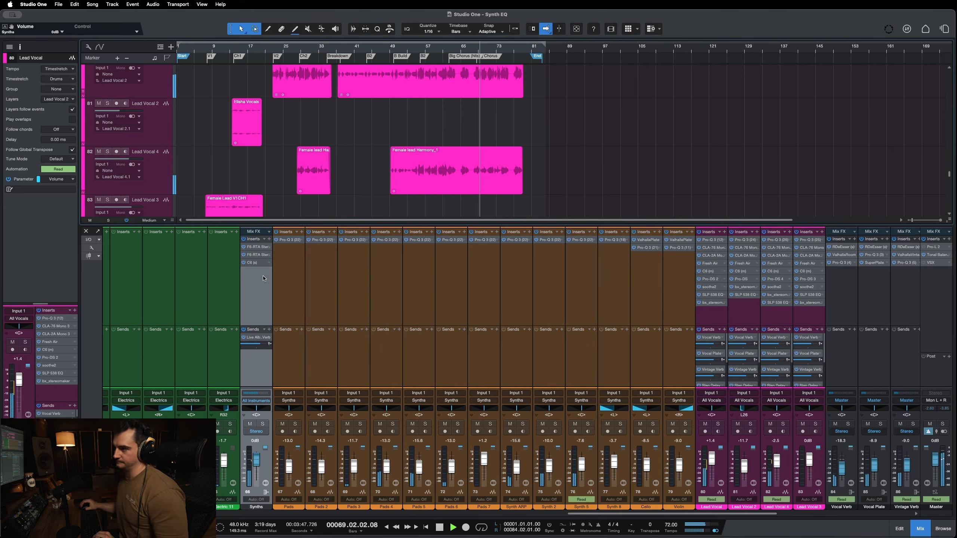
{"action": "left_click", "coordinate": [244, 256]}
{"action": "left_click", "coordinate": [244, 249]}
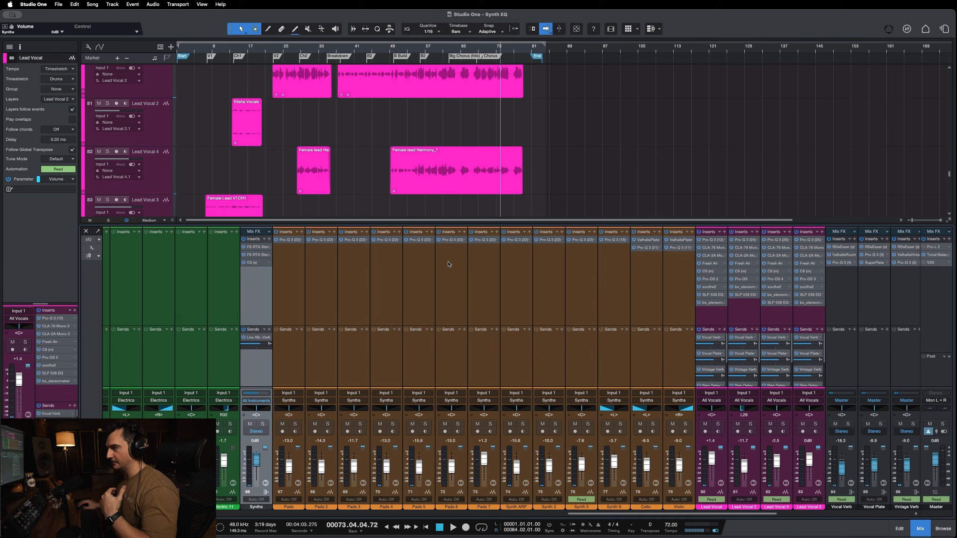
Open the C6 on the Synths bus, move its window over the mixer, and reset its clip indicators.
{"action": "left_click", "coordinate": [252, 263]}
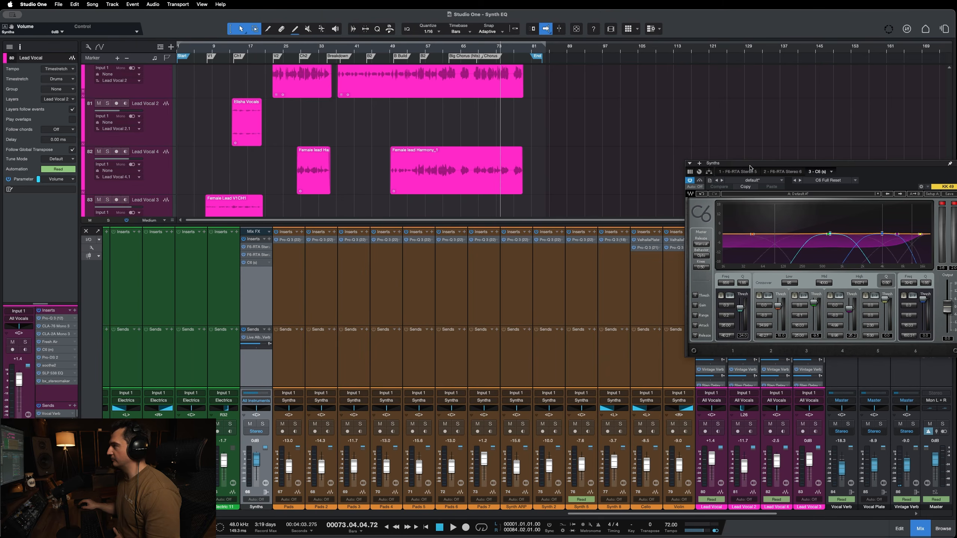
{"action": "left_click_drag", "start_coordinate": [750, 167], "coordinate": [468, 212]}
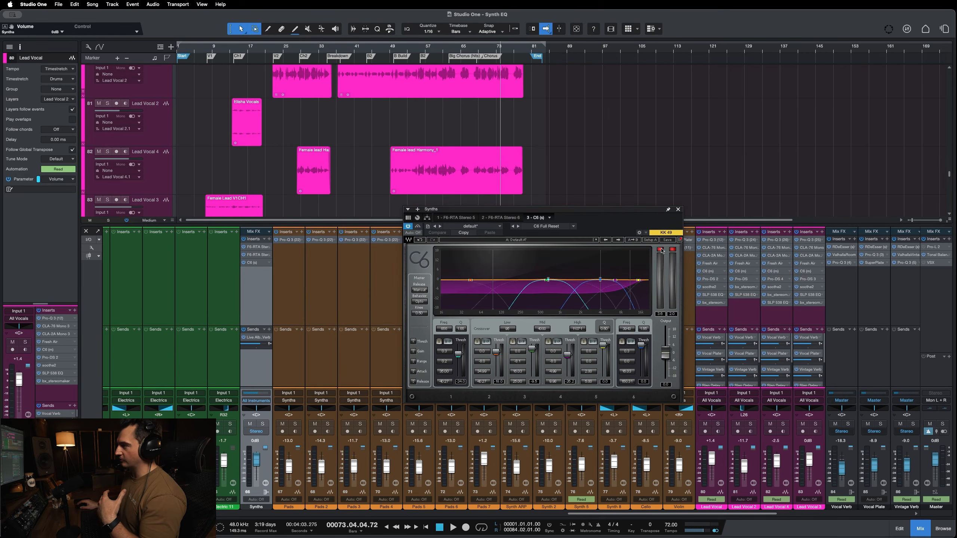
{"action": "left_click", "coordinate": [661, 250]}
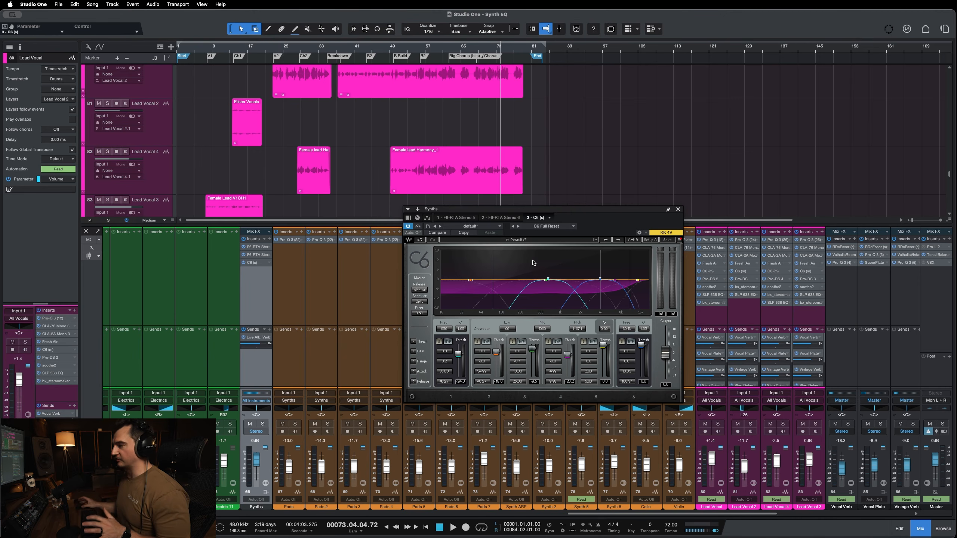
Solo the Synths bus, play from about bar 73, try a lower threshold on C6 band 3, and toggle the plug-in's bypass.
{"action": "key", "text": "s"}
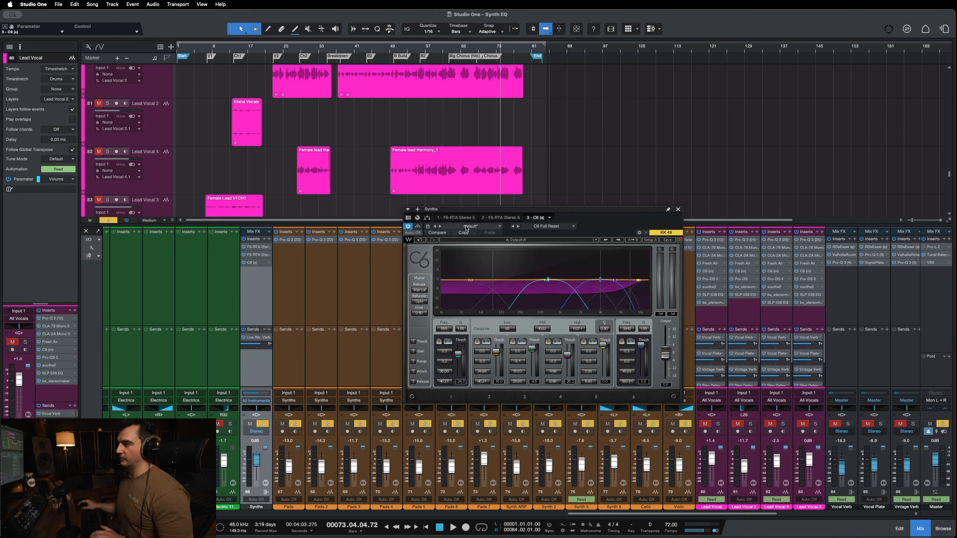
{"action": "left_click", "coordinate": [498, 46]}
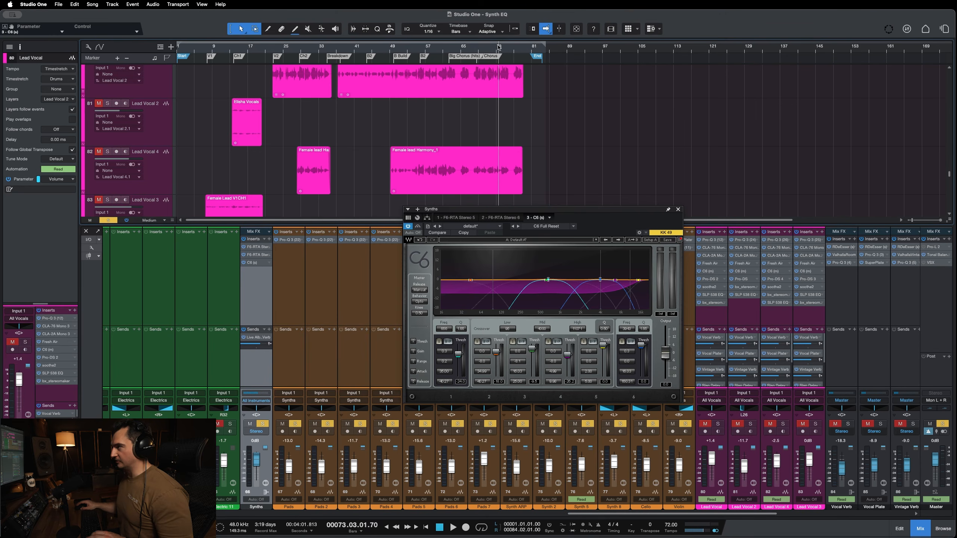
{"action": "key", "text": "space"}
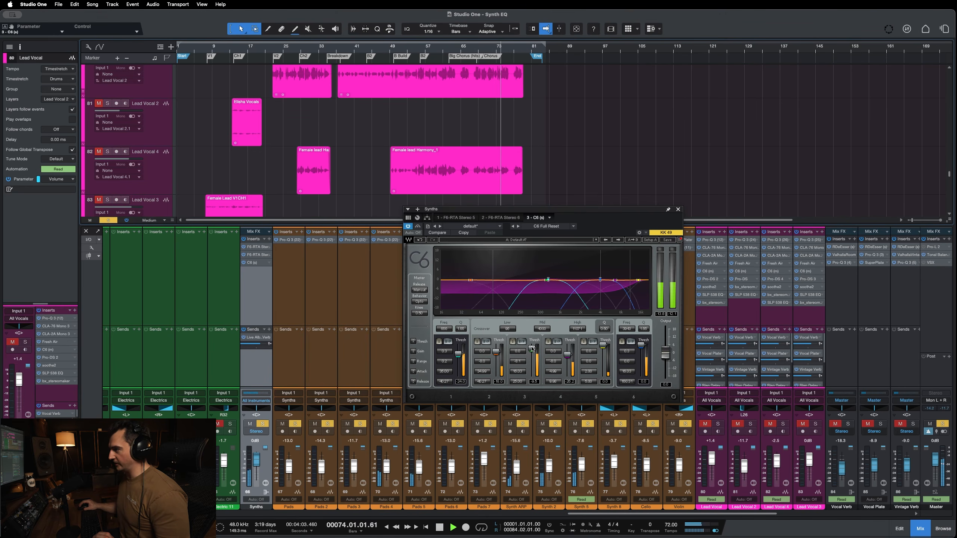
{"action": "left_click_drag", "start_coordinate": [532, 349], "coordinate": [533, 351]}
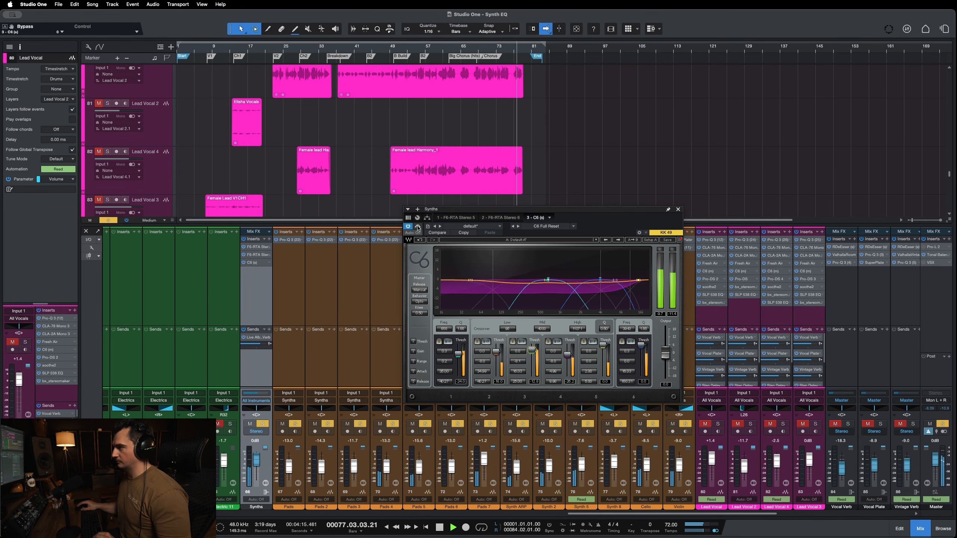
{"action": "left_click_drag", "start_coordinate": [532, 351], "coordinate": [532, 348]}
{"action": "key", "text": "space"}
{"action": "left_click", "coordinate": [418, 227]}
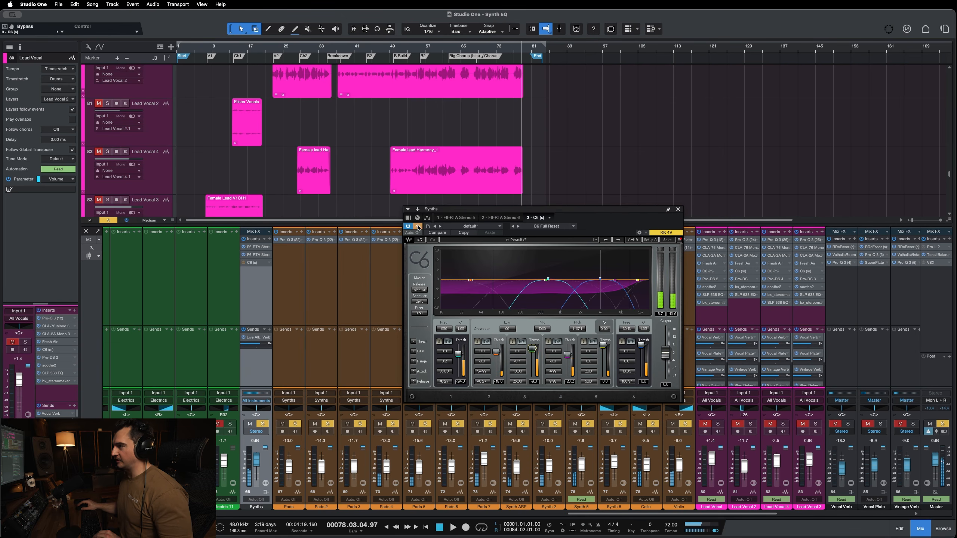
{"action": "left_click", "coordinate": [418, 227]}
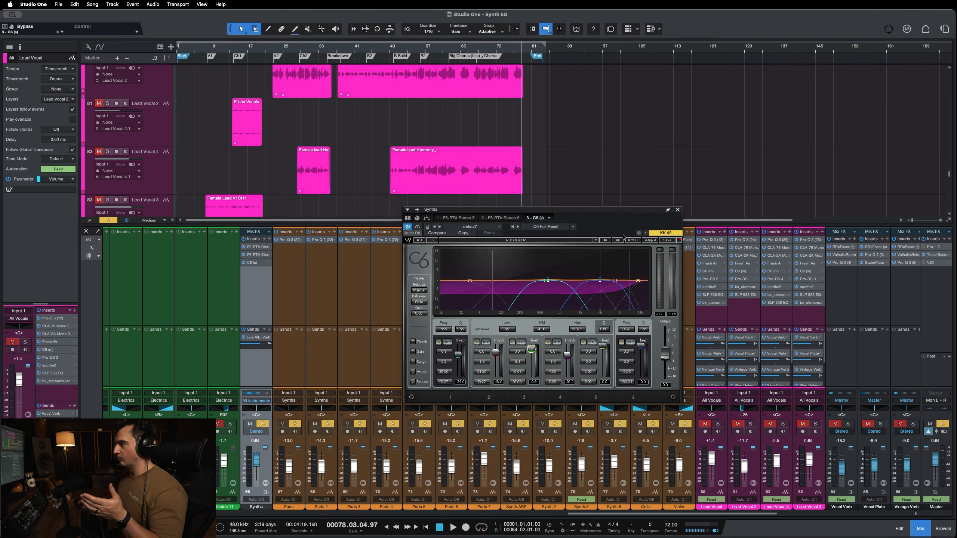
{"action": "left_click", "coordinate": [601, 203]}
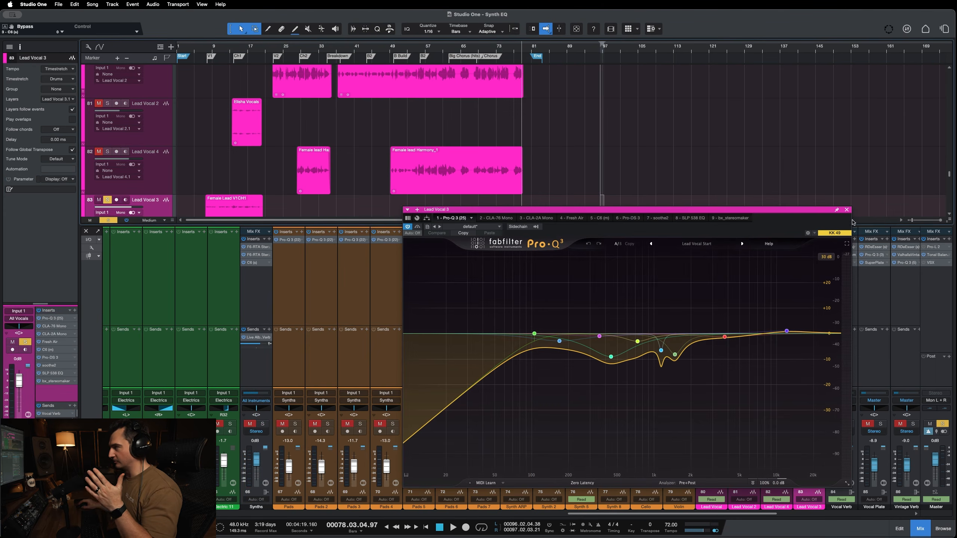
{"action": "left_click", "coordinate": [846, 210]}
{"action": "left_click", "coordinate": [265, 374]}
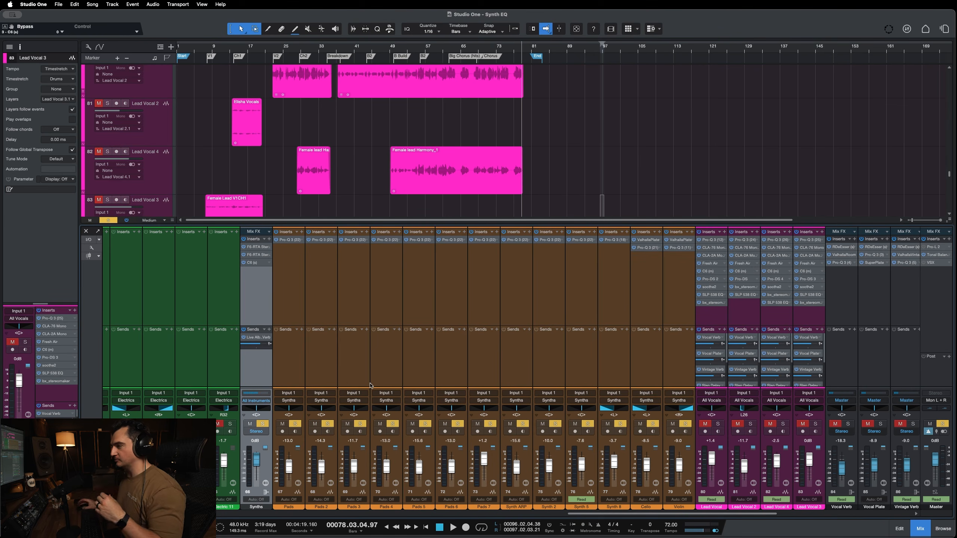
{"action": "left_click", "coordinate": [511, 385]}
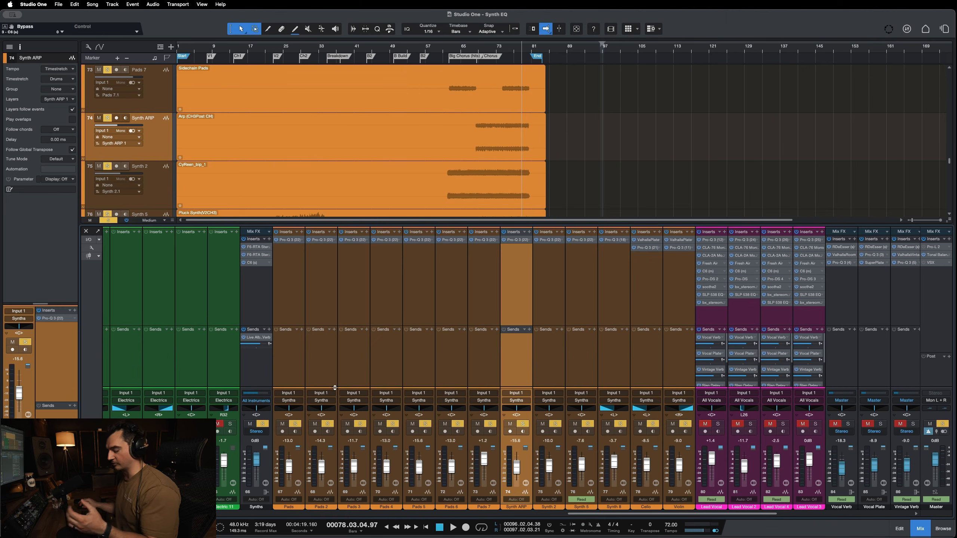
Clear all solos, open the first F6-RTA on the Synths bus, and set band 3's gain to 0 dB.
{"action": "key", "text": "shift+s"}
{"action": "left_click", "coordinate": [258, 370]}
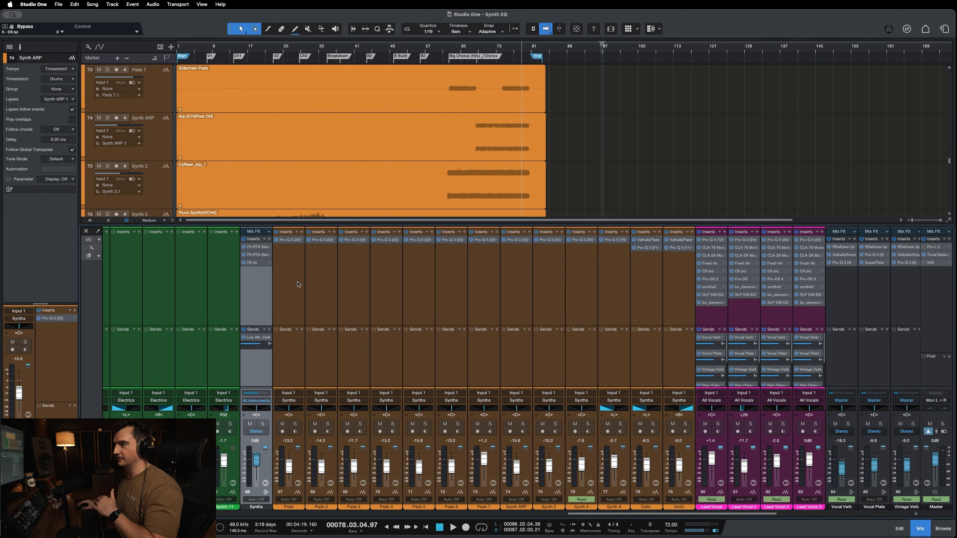
{"action": "double_click", "coordinate": [253, 249]}
{"action": "mouse_move", "coordinate": [529, 146]}
{"action": "left_mouse_down"}
{"action": "mouse_move", "coordinate": [558, 160]}
{"action": "mouse_move", "coordinate": [503, 143]}
{"action": "mouse_move", "coordinate": [538, 152]}
{"action": "left_mouse_up"}
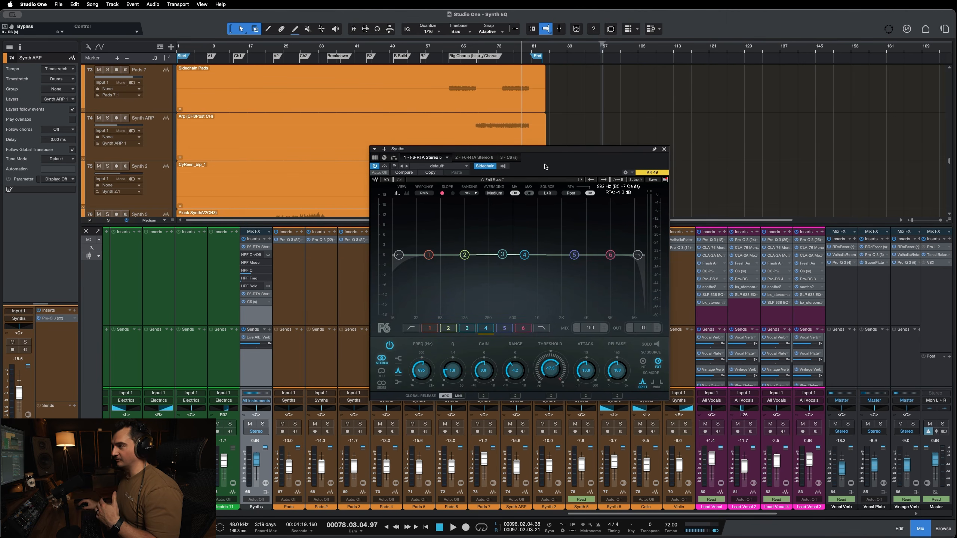
{"action": "left_click", "coordinate": [501, 255]}
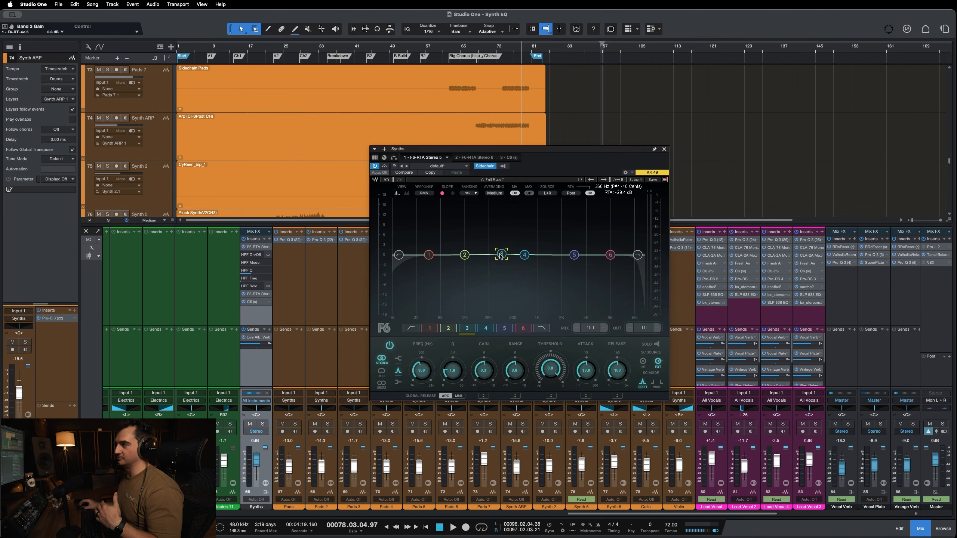
{"action": "left_click_drag", "start_coordinate": [501, 255], "coordinate": [499, 256]}
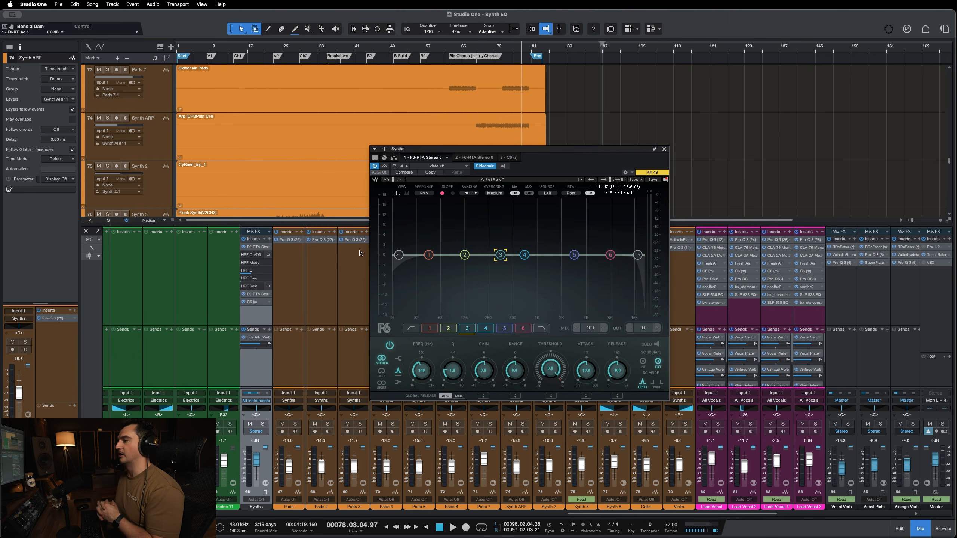
Review the first and second F6-RTA on the Synths bus in turn, and close the plug-in window.
{"action": "double_click", "coordinate": [254, 249]}
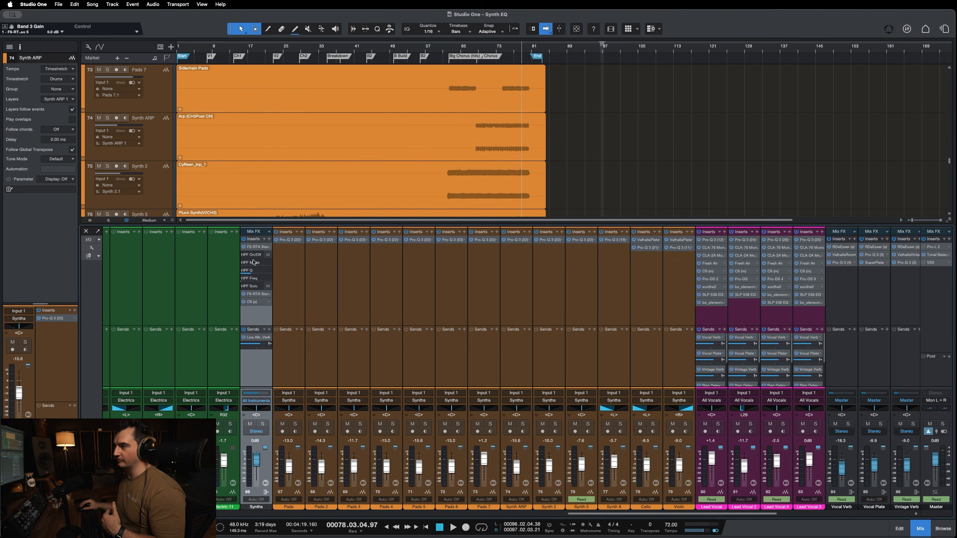
{"action": "double_click", "coordinate": [254, 250]}
{"action": "left_click", "coordinate": [253, 249]}
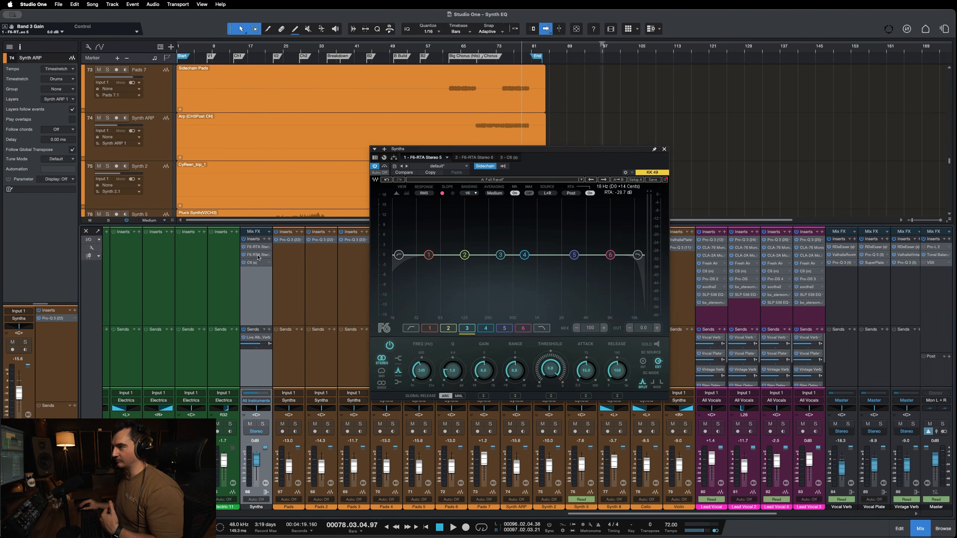
{"action": "double_click", "coordinate": [258, 255]}
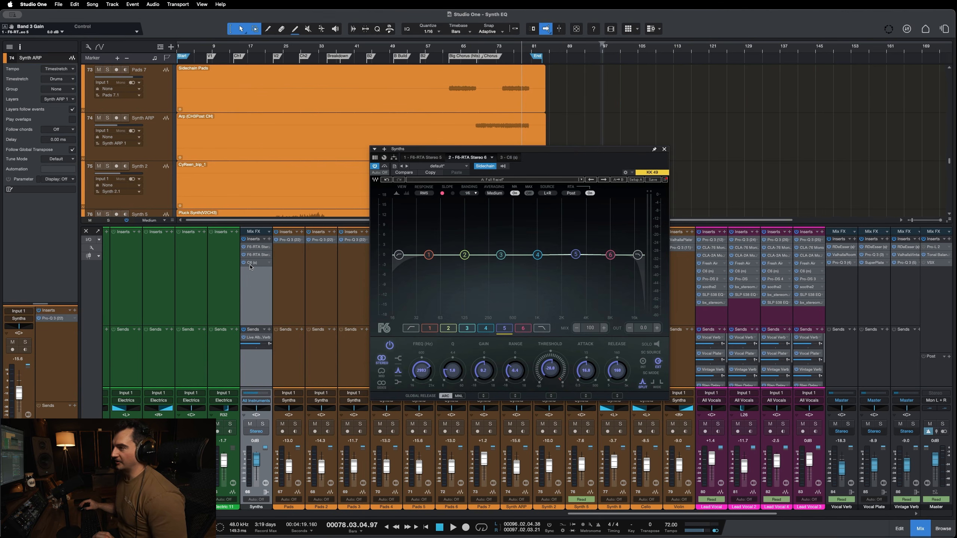
{"action": "left_click", "coordinate": [664, 148]}
{"action": "left_click", "coordinate": [487, 281]}
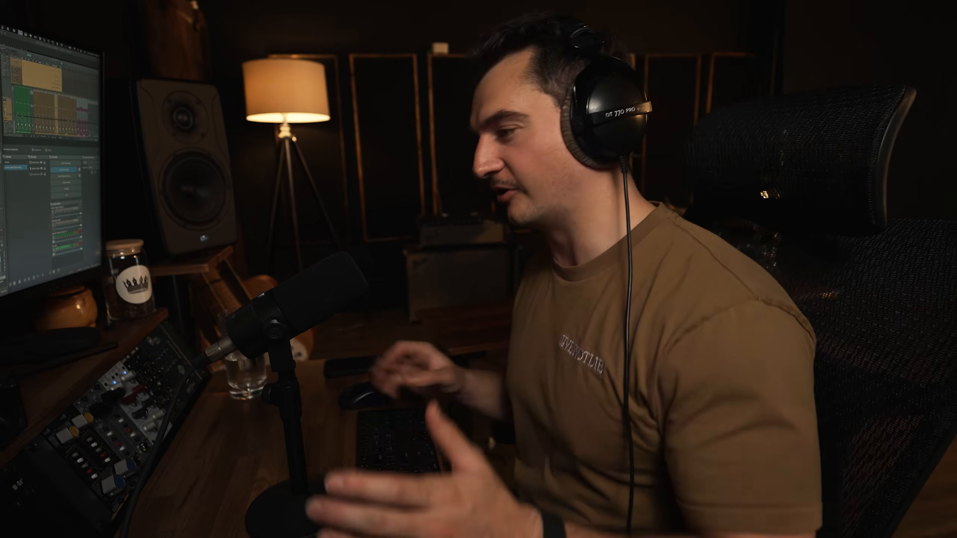